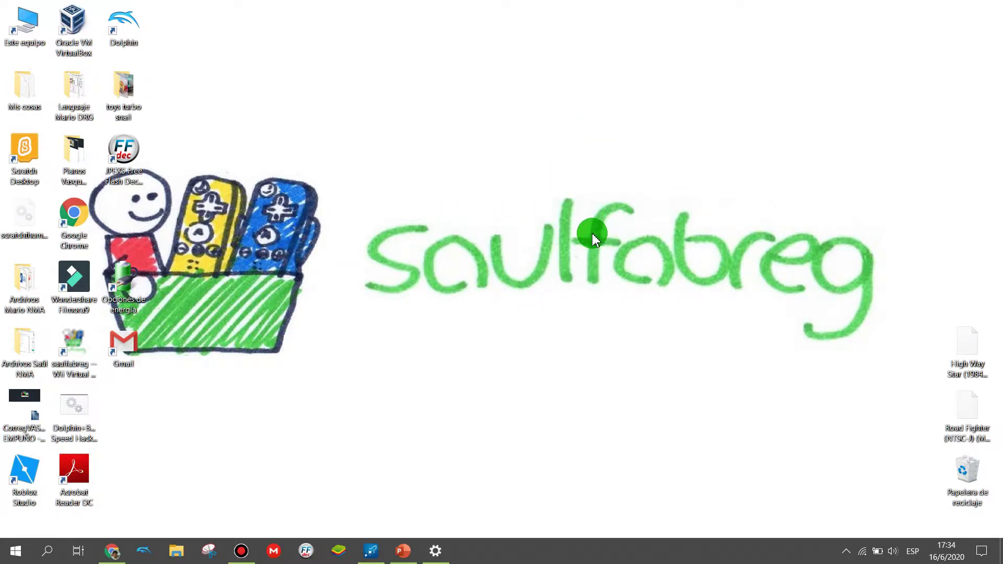
Scroll the GBAtemp injector thread down to its download links and open the v2.5 MediaFire link in a new tab
click(114, 551)
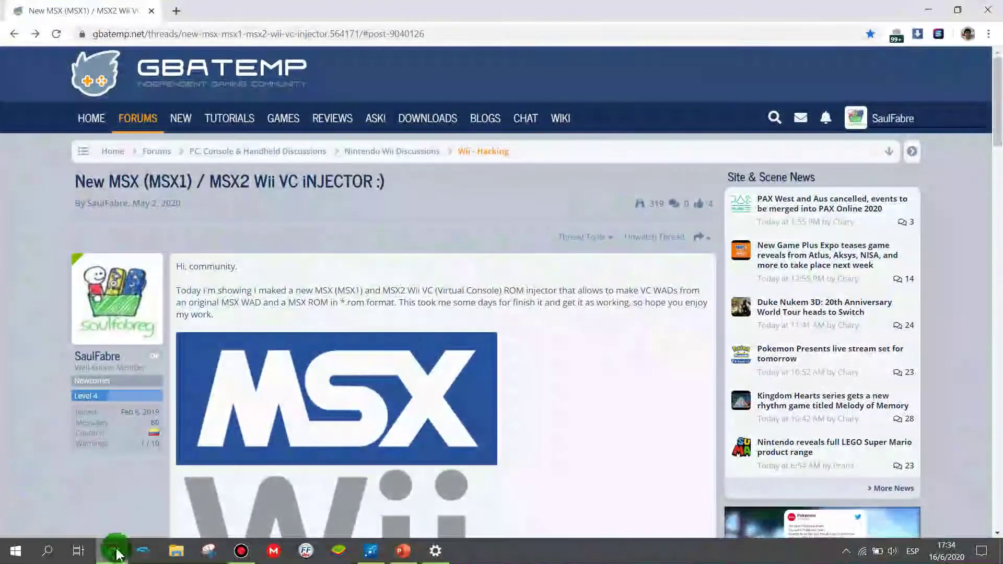
scroll(538, 290, down, 3)
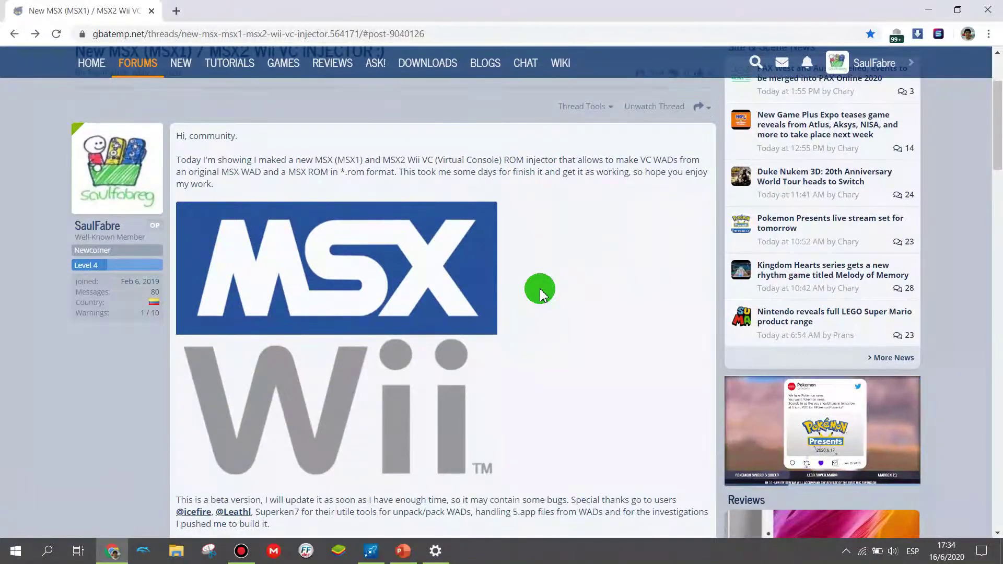
scroll(539, 293, down, 2)
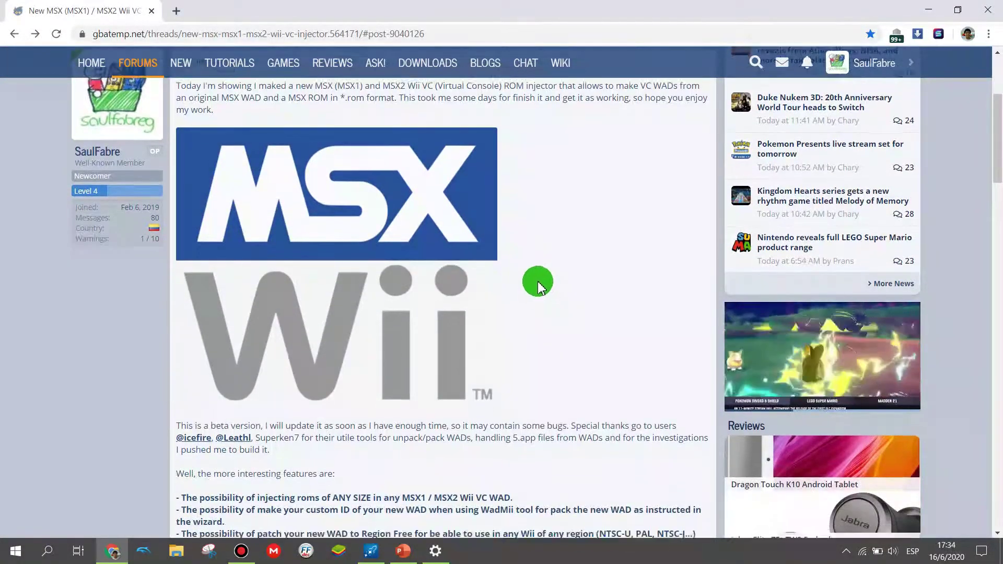
scroll(539, 284, down, 12)
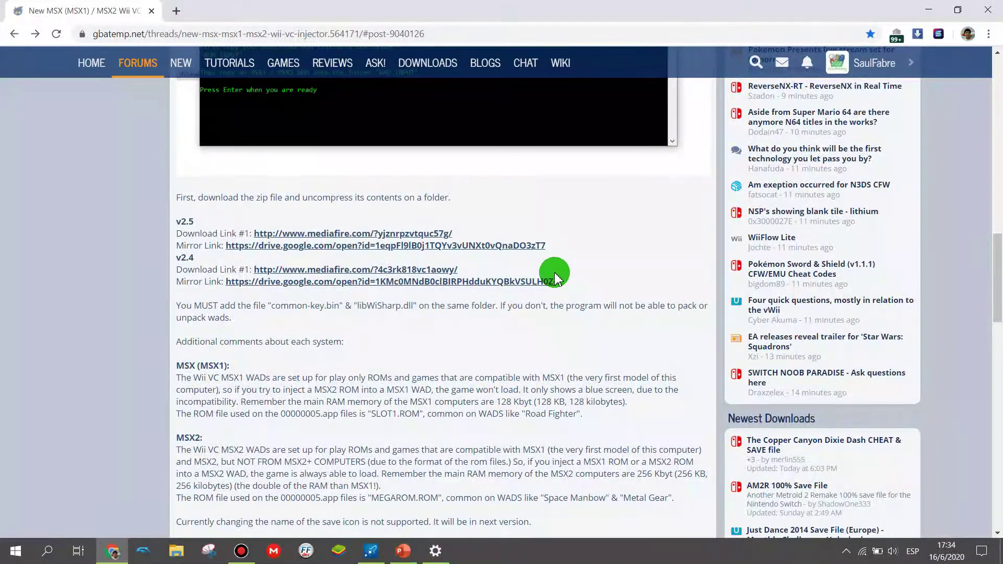
click(387, 233)
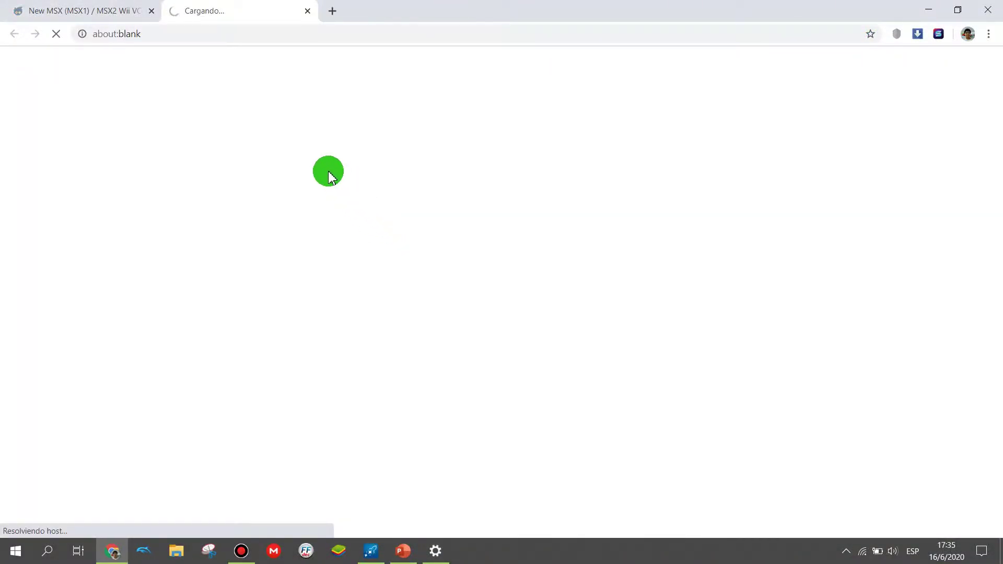
Download the 1.08 MB v2.5 injector .7z archive from MediaFire and close the blank popup window
mouse_move(609, 9)
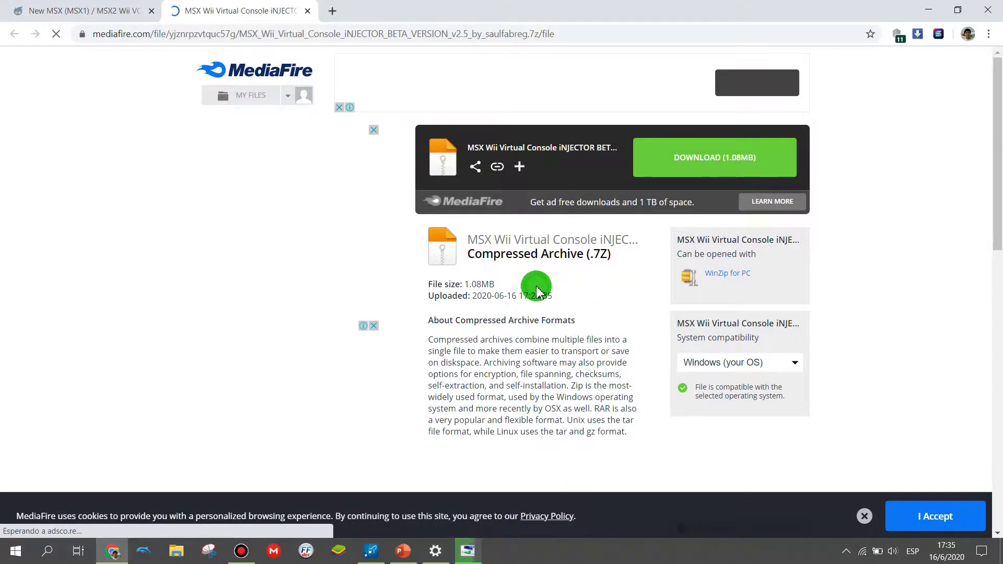
key(ctrl+shift+Tab)
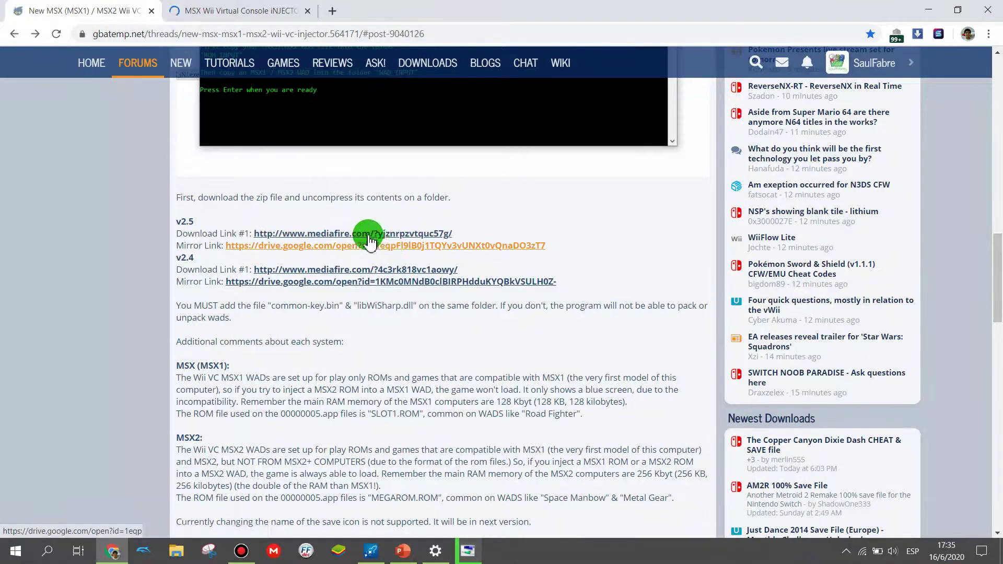
click(217, 7)
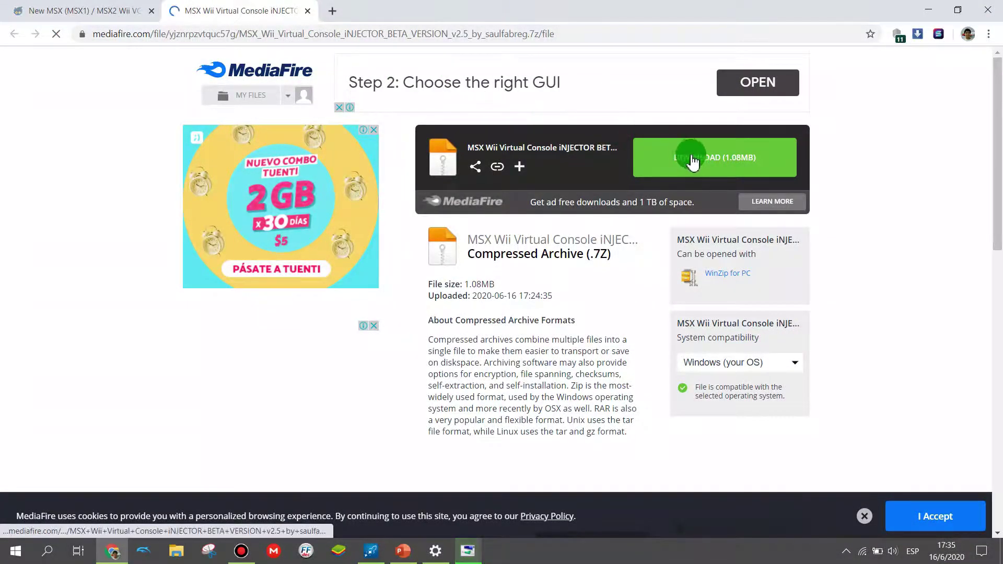
click(746, 170)
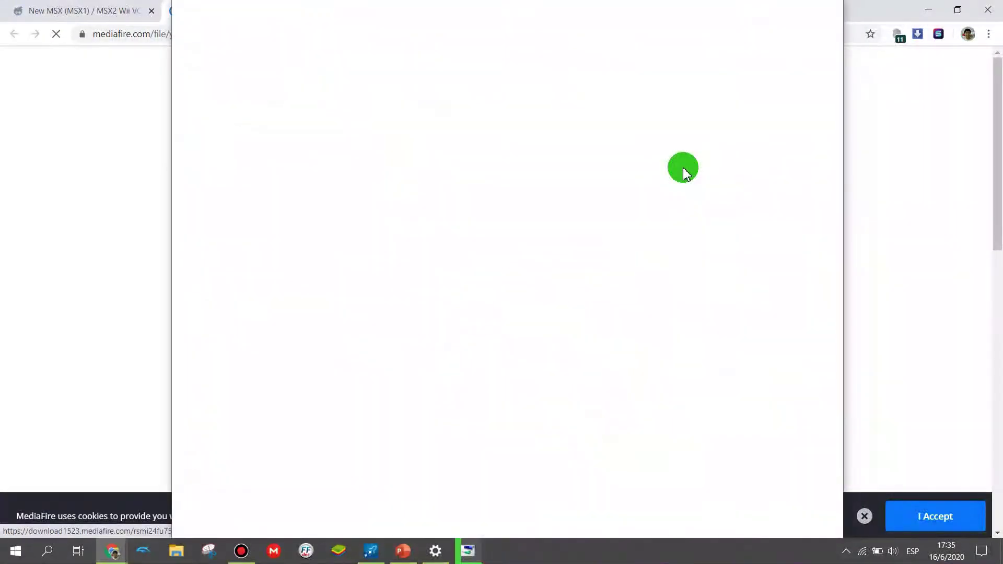
click(828, 9)
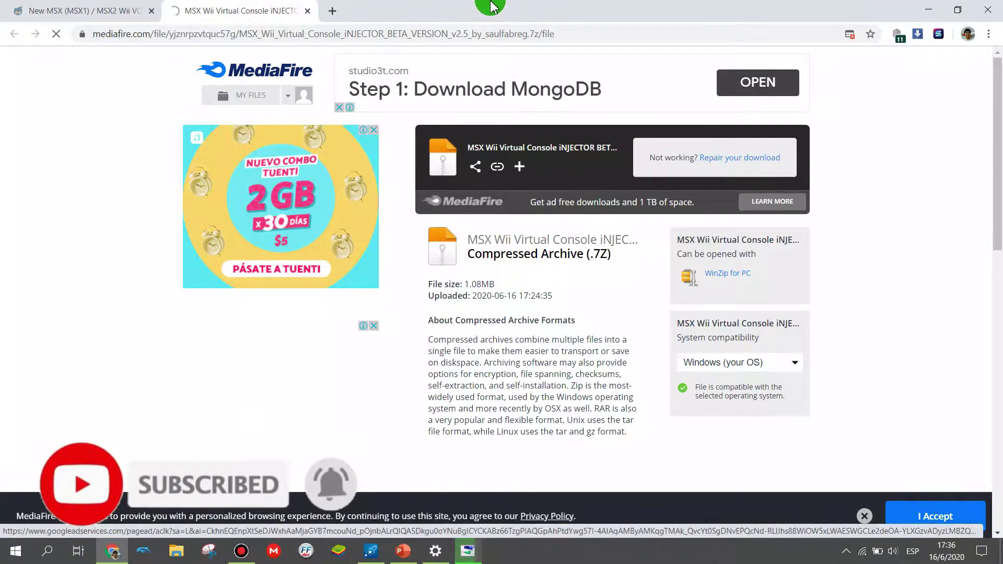
mouse_move(550, 16)
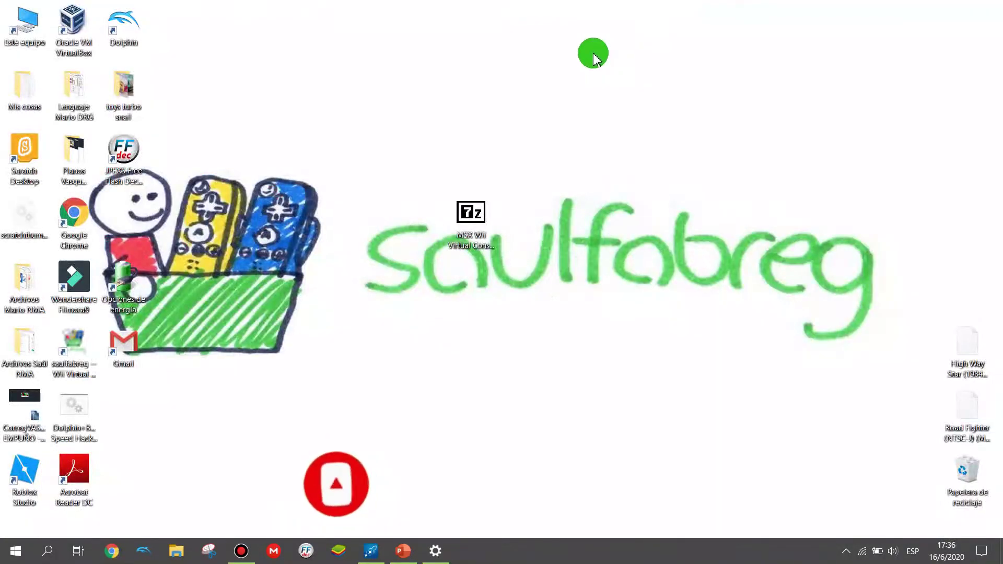
Extract the .7z archive onto the desktop with 7-Zip's Extraer aquí, then select the new MSXVC folder
click(472, 213)
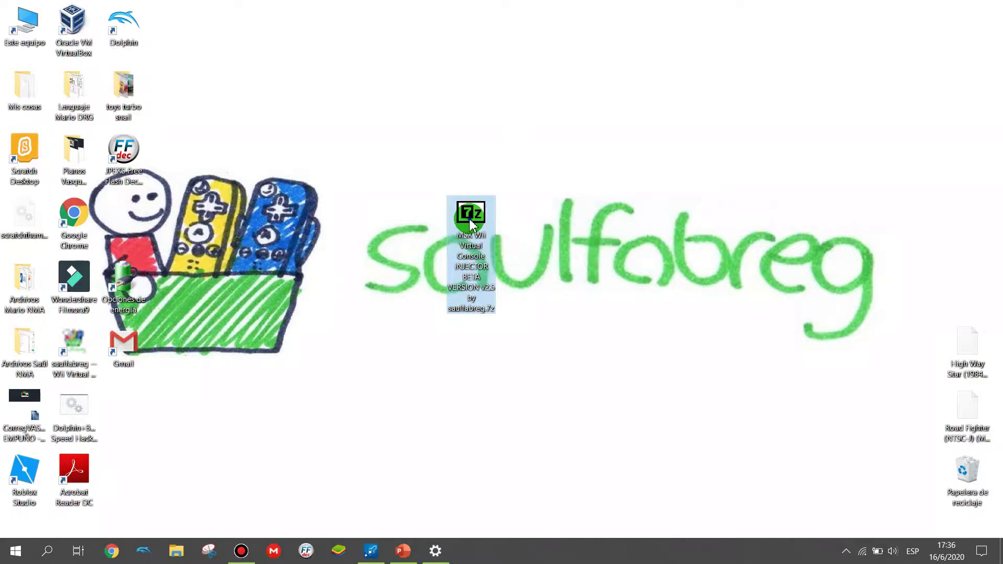
right_click(472, 225)
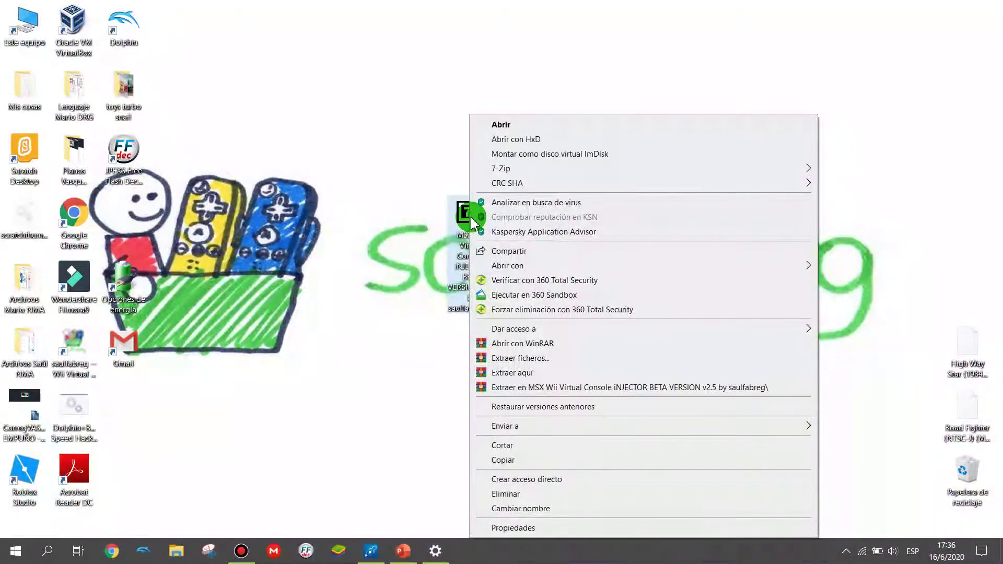
click(496, 168)
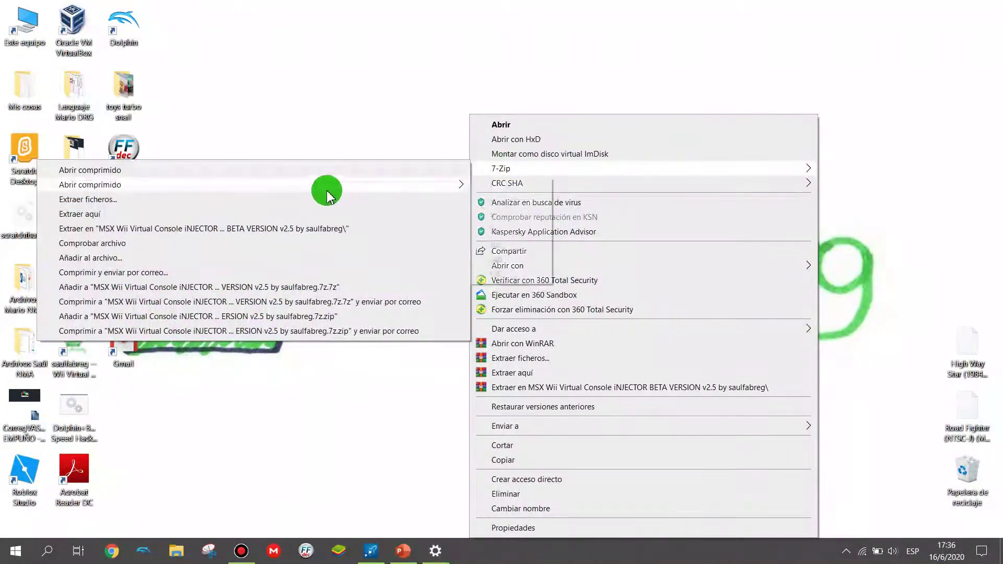
click(114, 217)
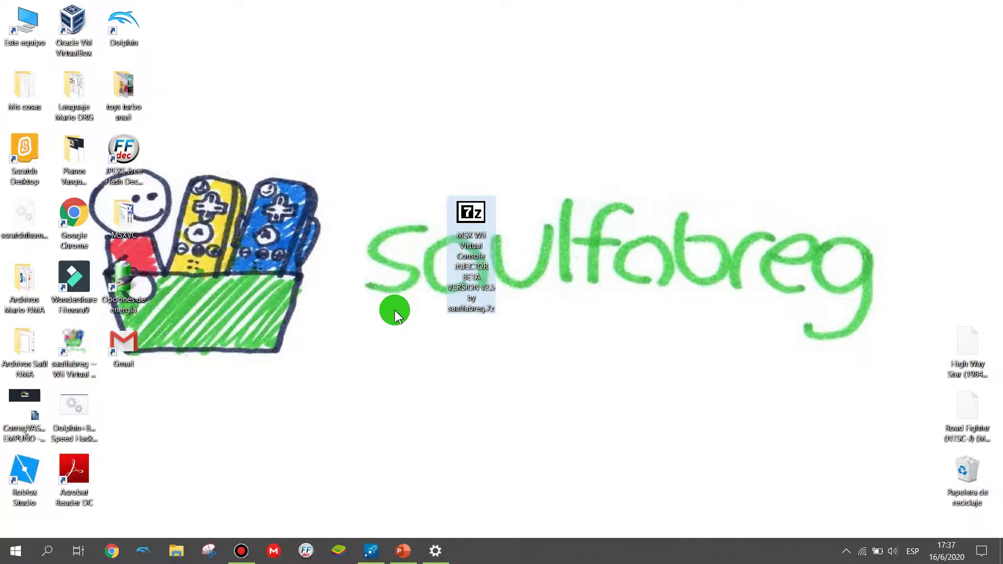
click(121, 222)
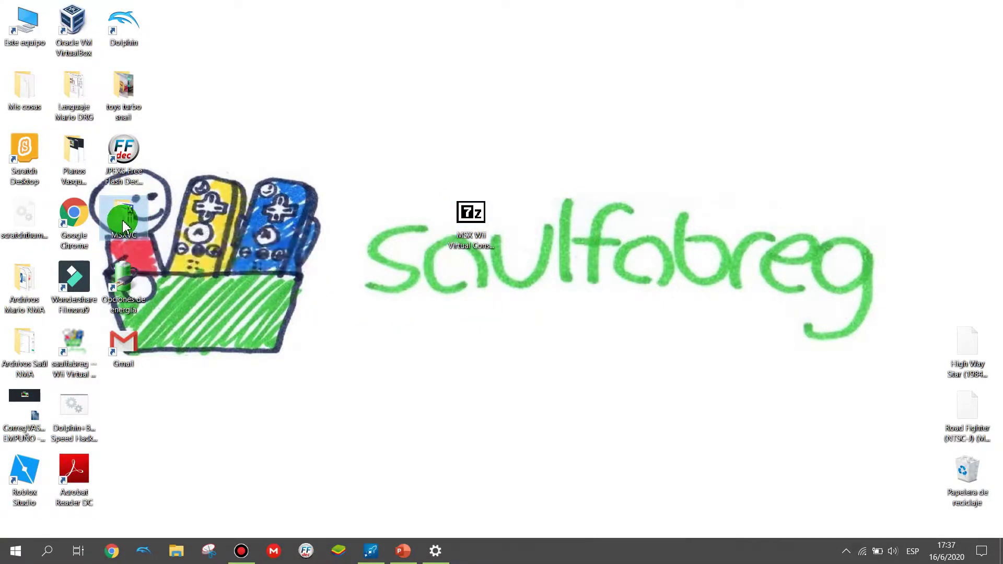
Open the MSXVC folder and then its ROM_INPUT subfolder
double_click(121, 222)
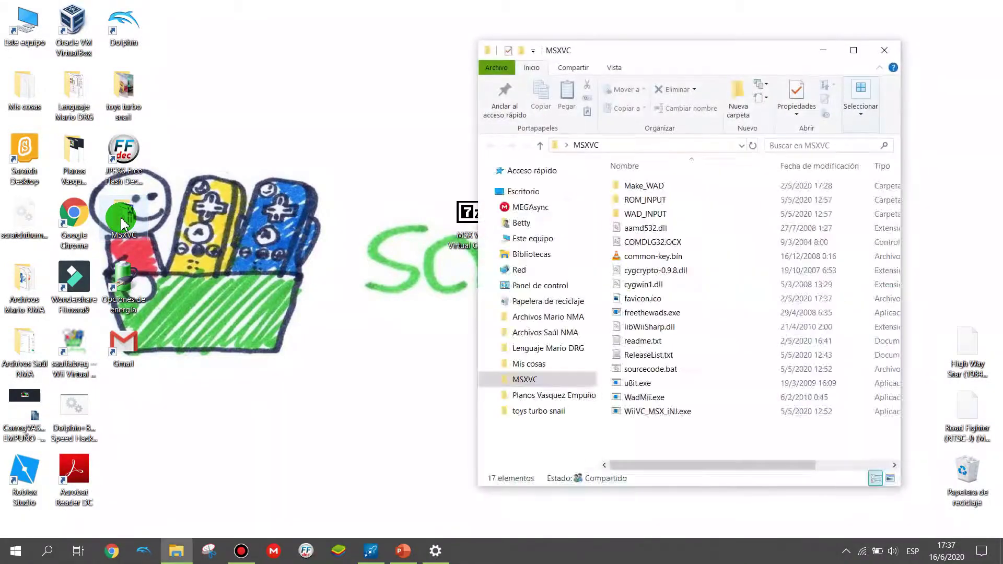
drag(769, 49, 525, 59)
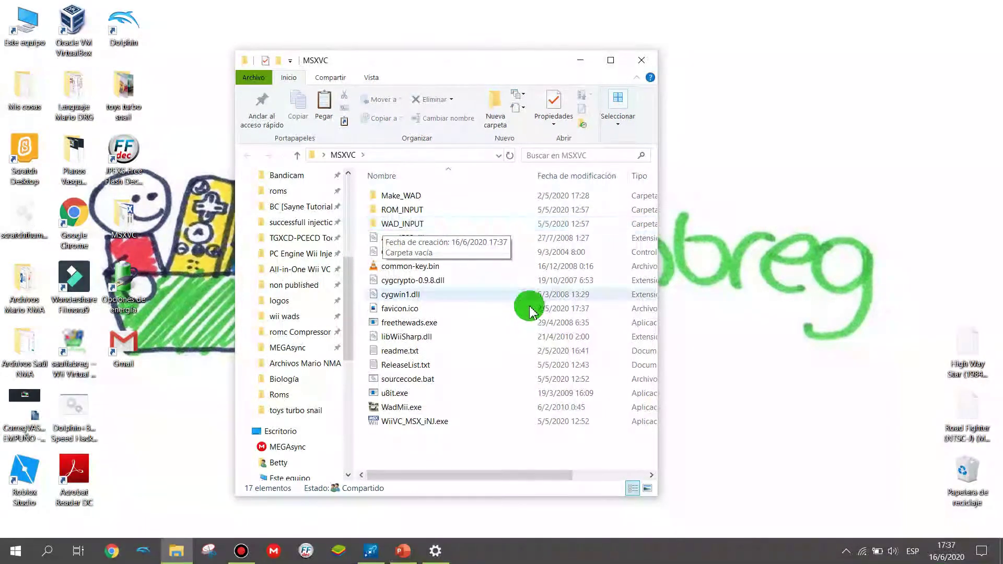
click(415, 210)
double_click(415, 211)
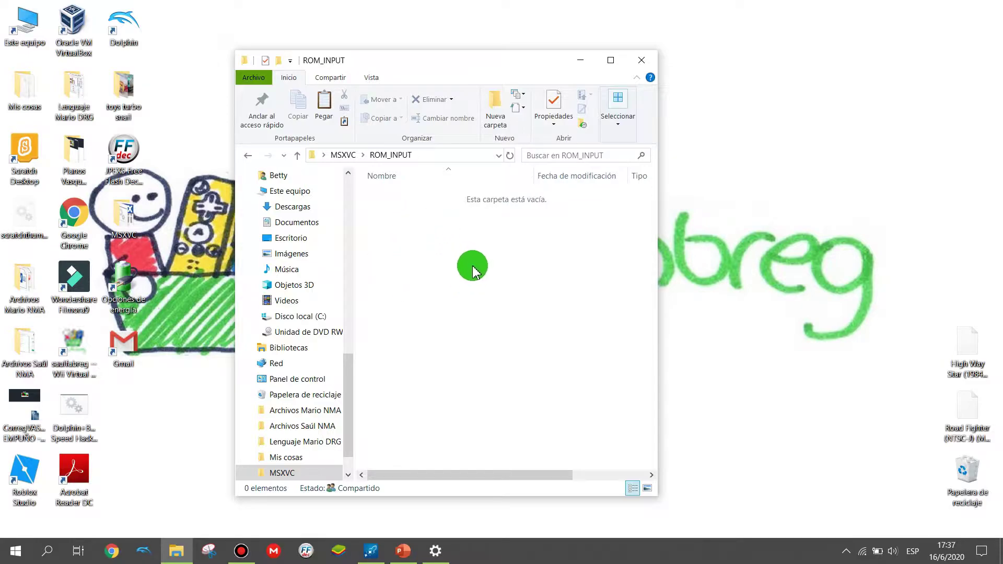
Copy High Way Star (1984) (Ascii) (MSX1).rom from the desktop into ROM_INPUT, then return to MSXVC
click(965, 337)
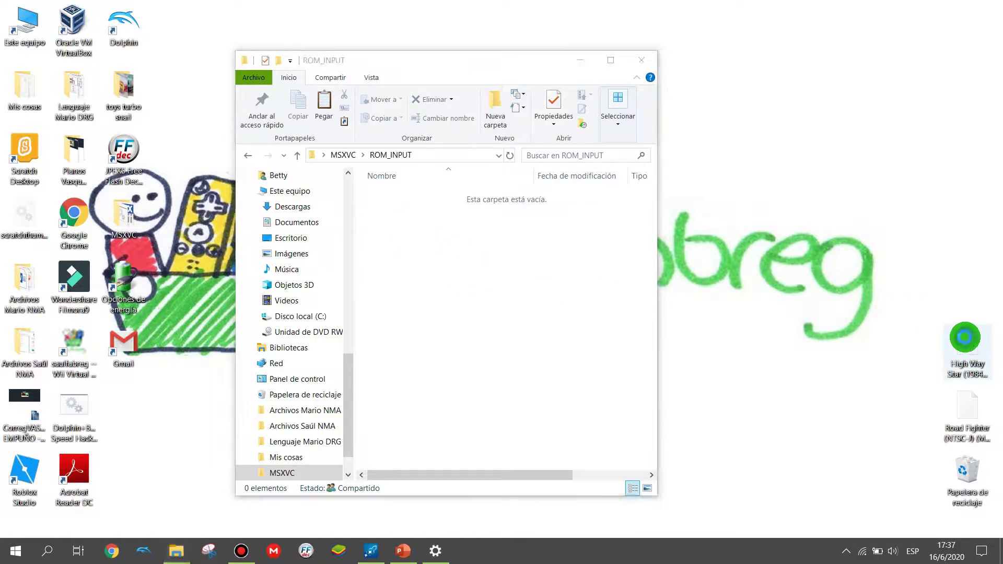
right_click(968, 345)
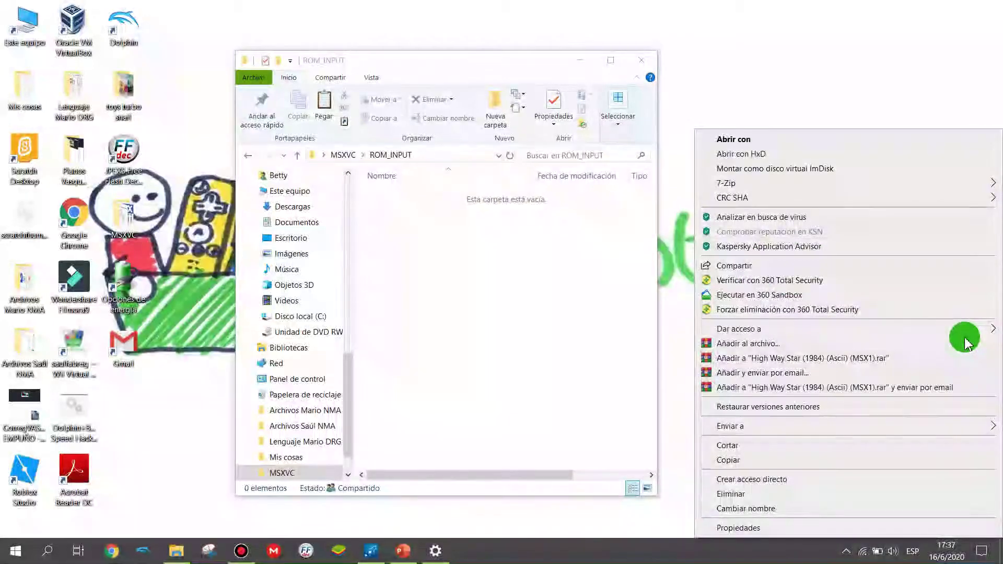
click(731, 460)
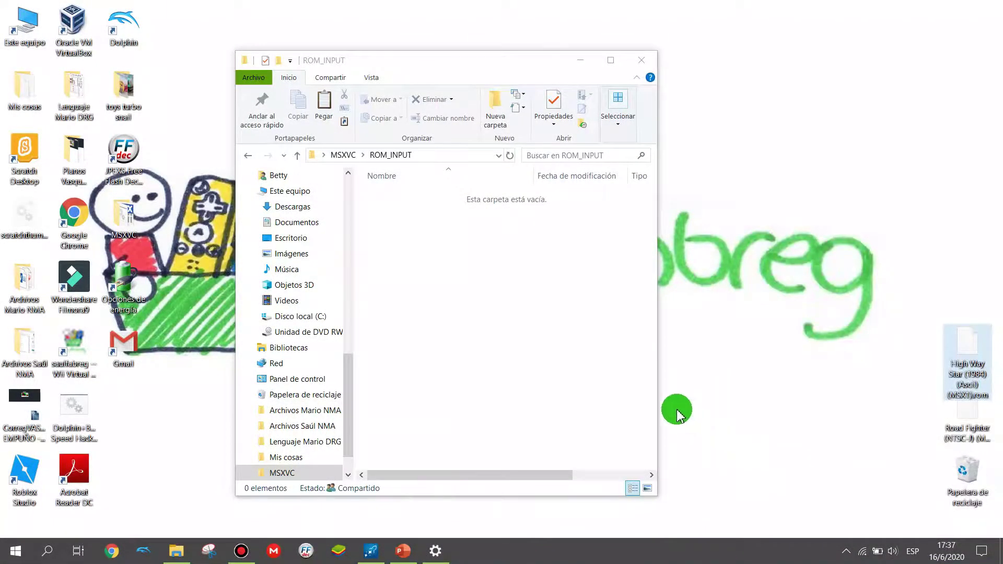
right_click(412, 225)
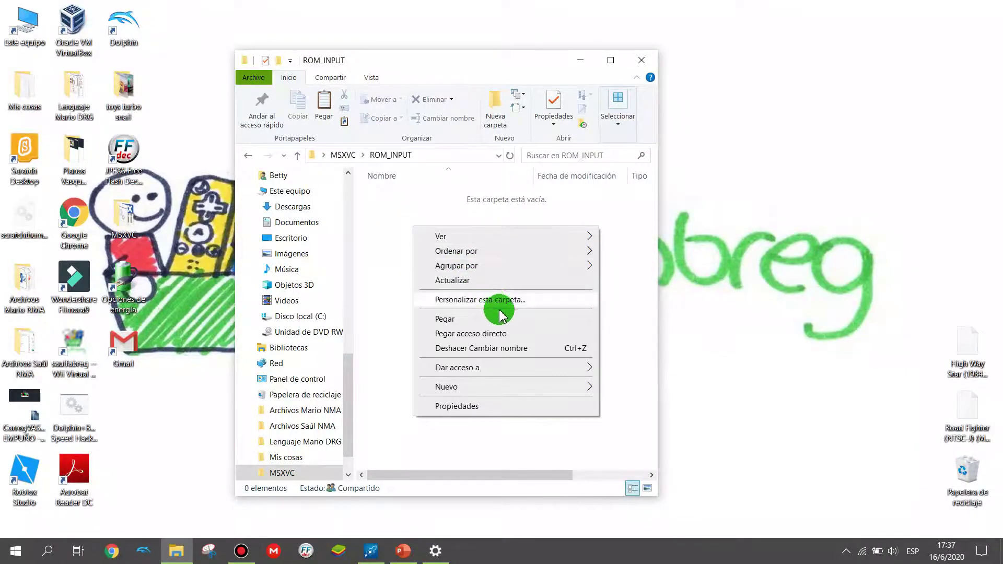
click(504, 321)
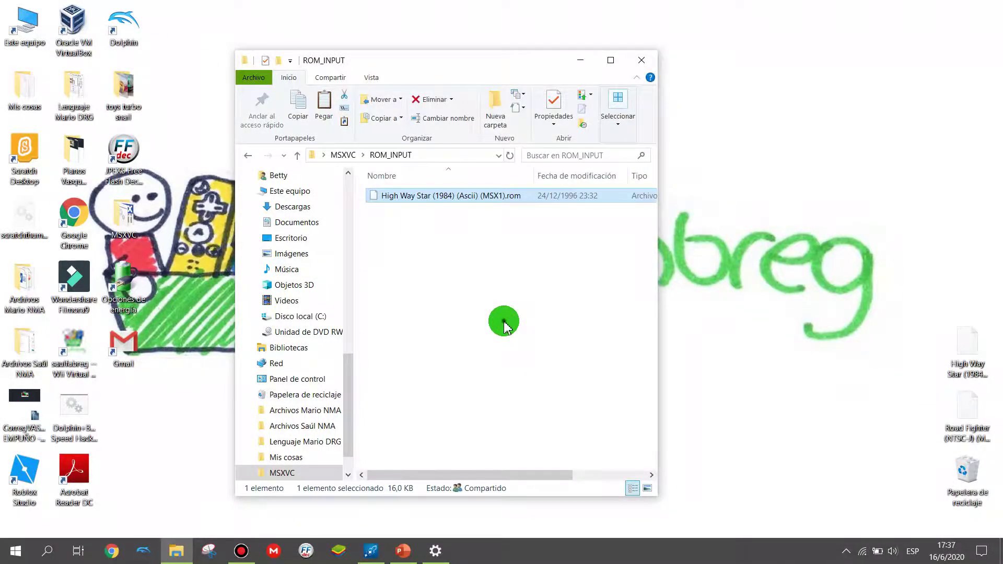
click(504, 321)
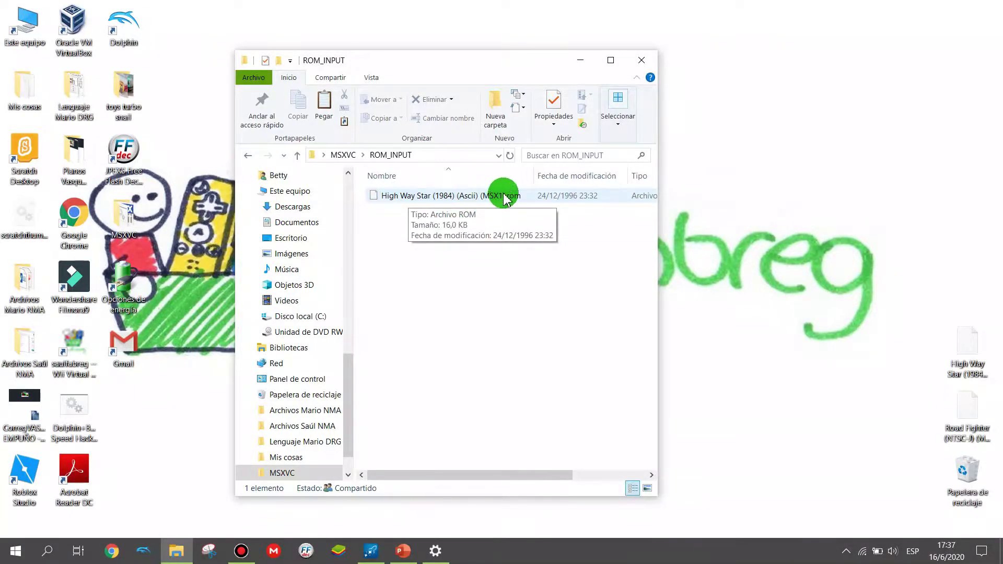
click(345, 155)
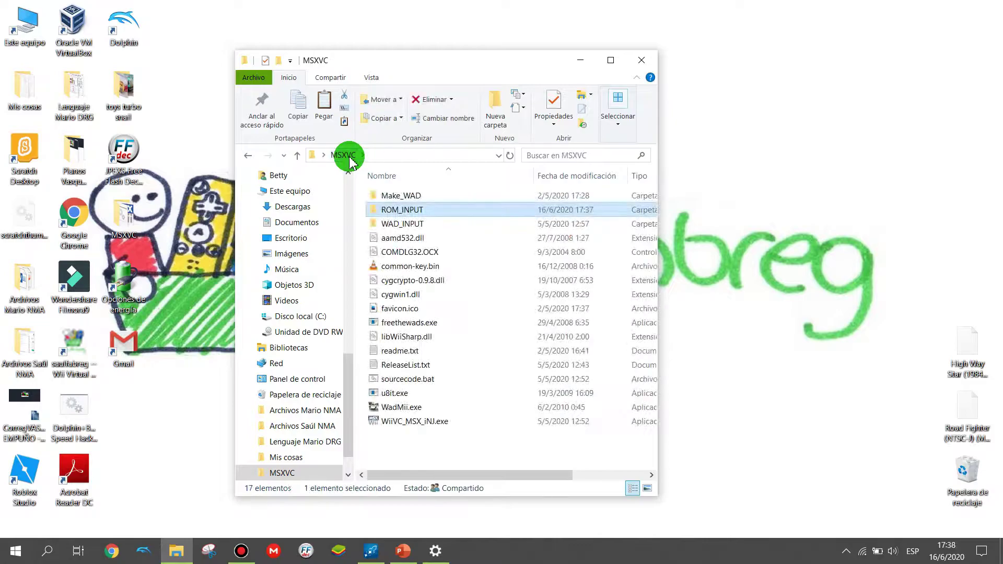
Paste a copy of the desktop's Road Fighter (NTSC-J) (MSX1) WAD into WAD_INPUT, then go back to MSXVC
double_click(410, 224)
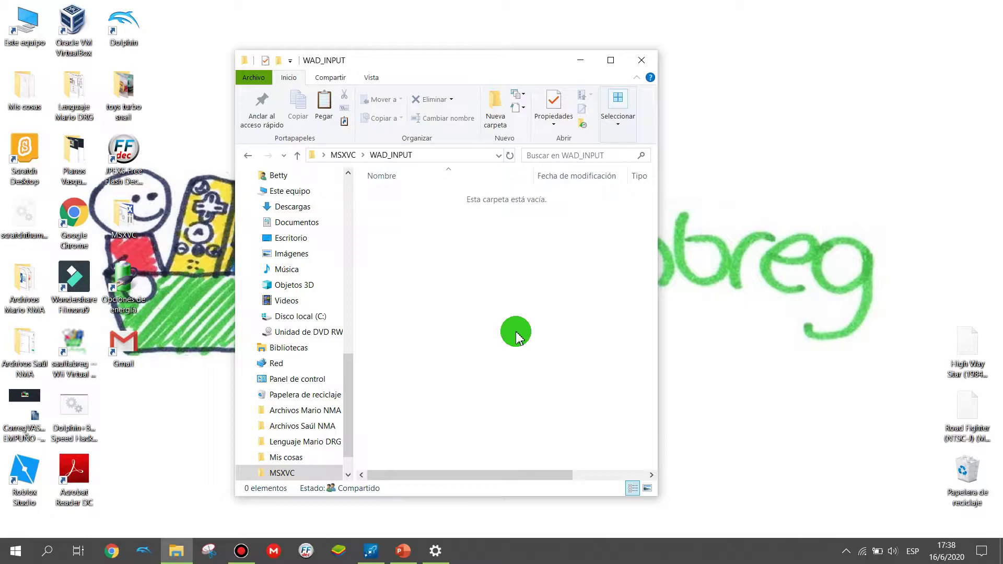
click(969, 405)
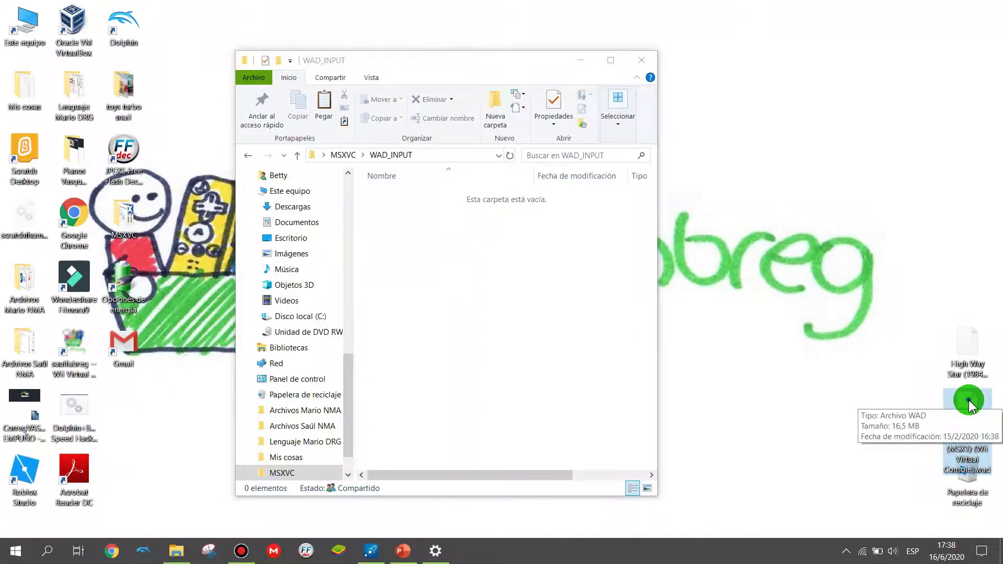
right_click(970, 403)
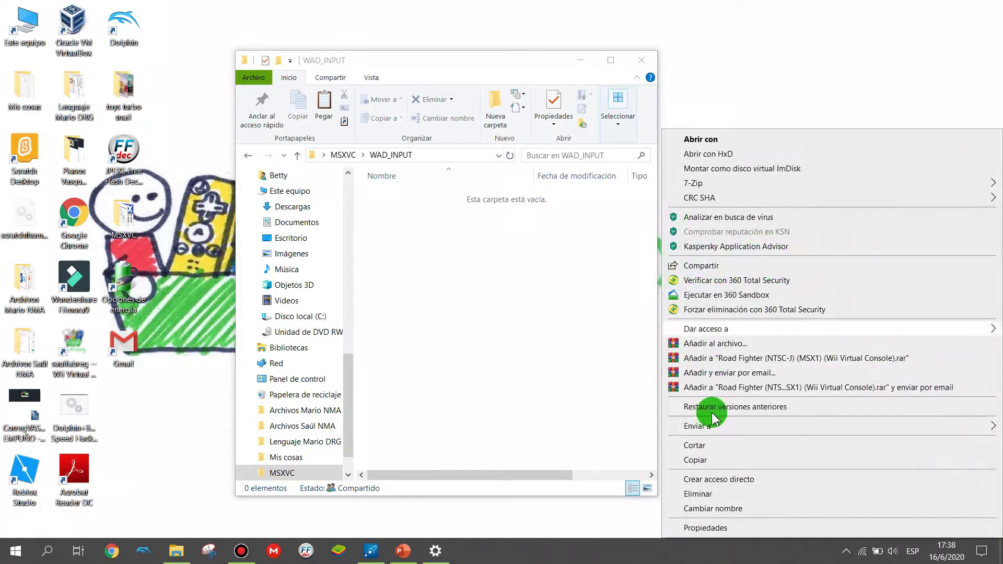
click(700, 460)
right_click(431, 252)
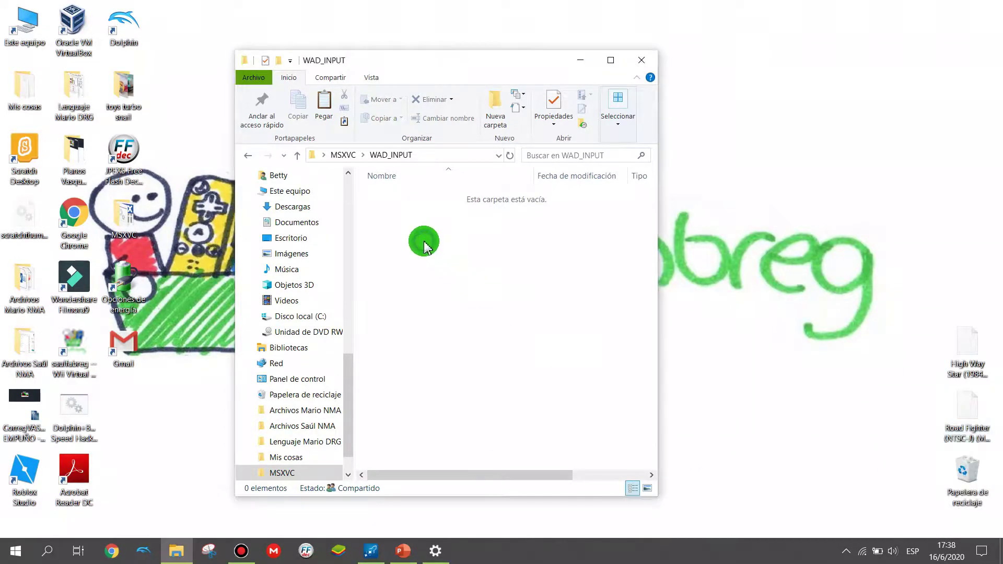
click(493, 331)
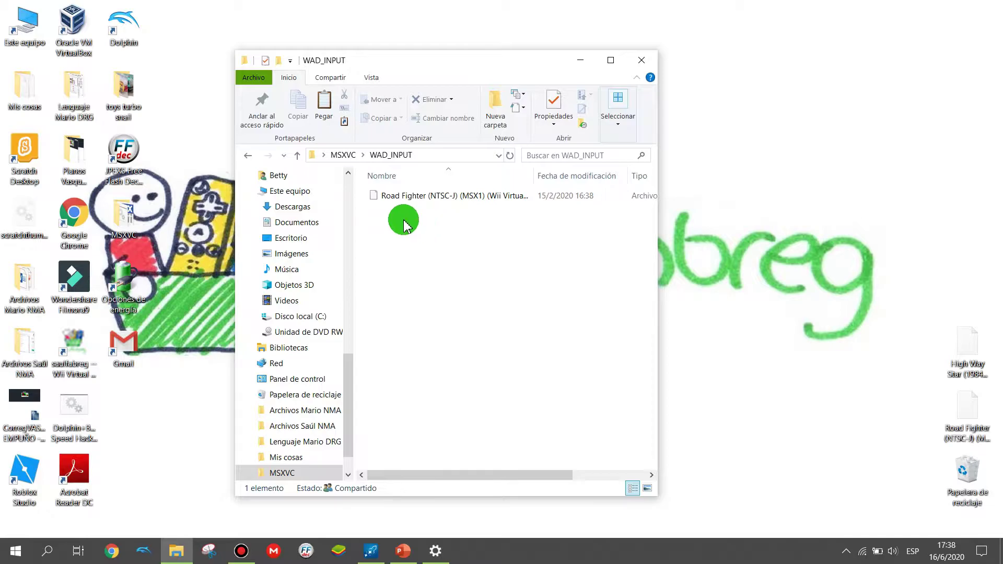
click(349, 156)
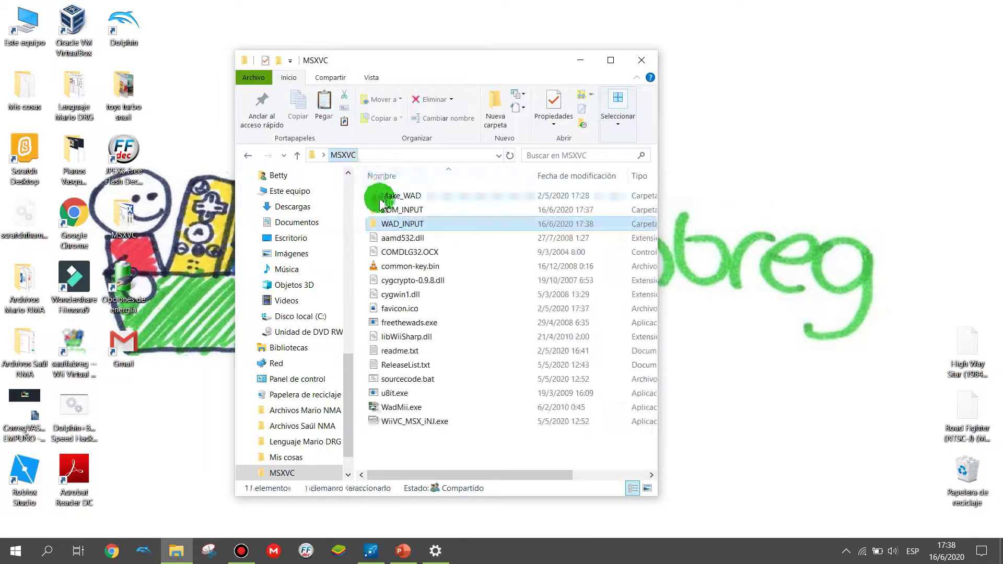
click(452, 435)
mouse_move(437, 427)
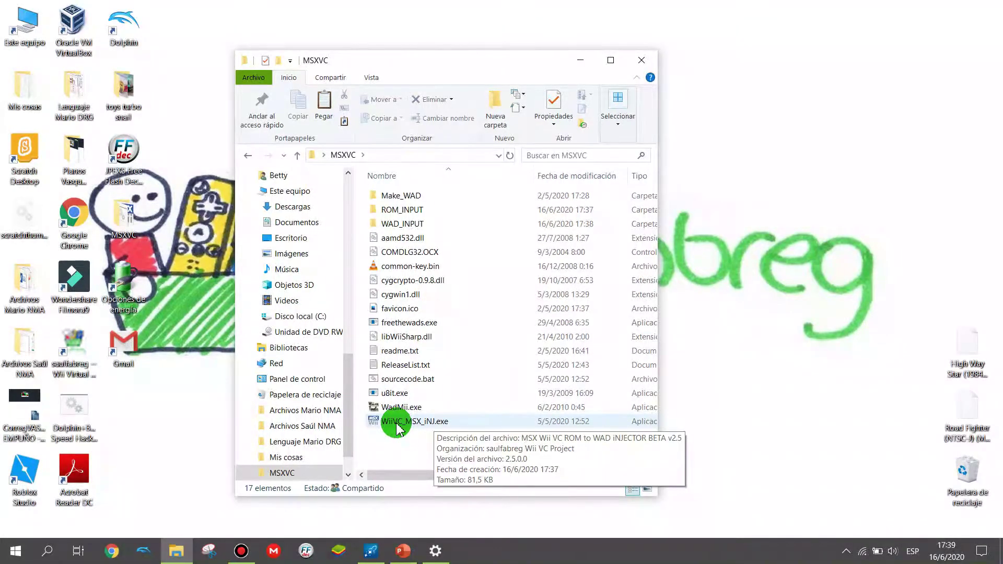
Run WiiVC_MSX_iNJ.exe and confirm its ready prompt so it copies the Road Fighter WAD and opens WadMii
double_click(397, 427)
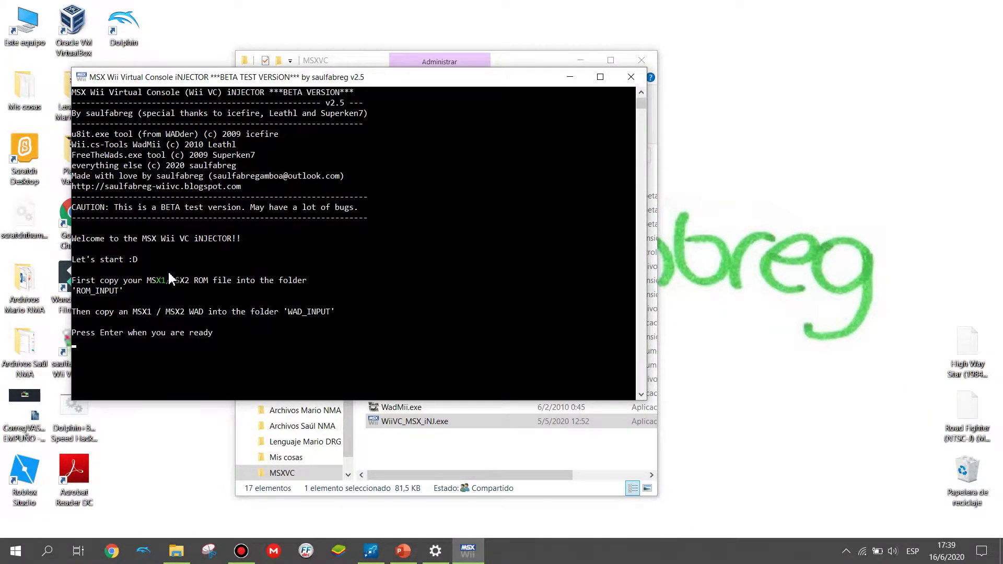
drag(264, 74, 306, 104)
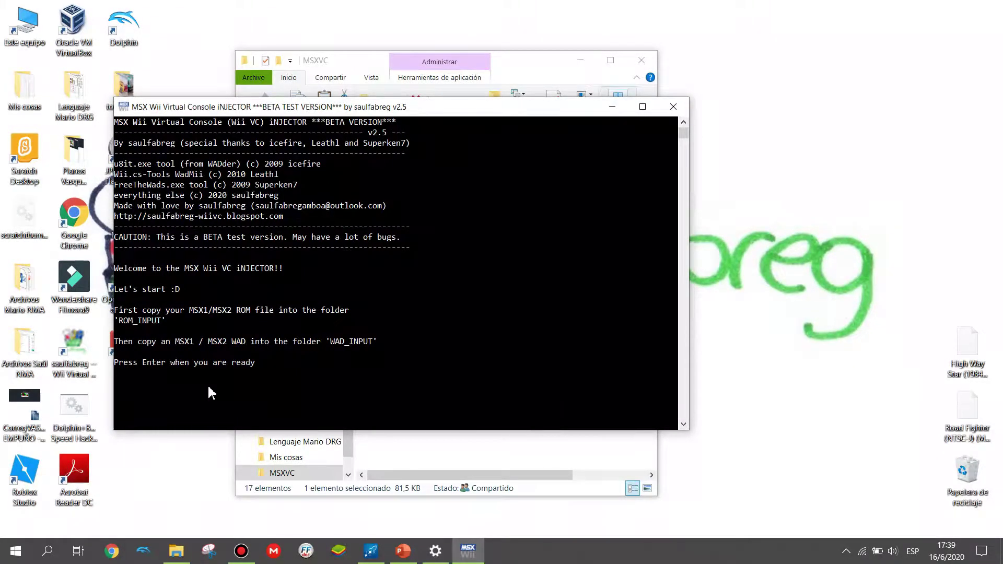
key(Return)
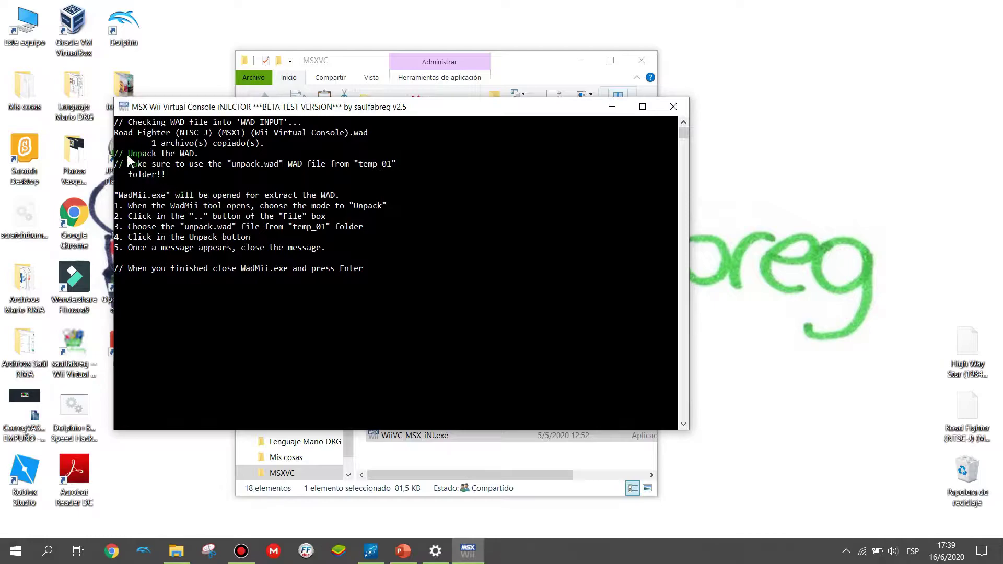
click(378, 135)
click(538, 463)
Bring WadMii forward and switch it to Unpack mode
click(506, 554)
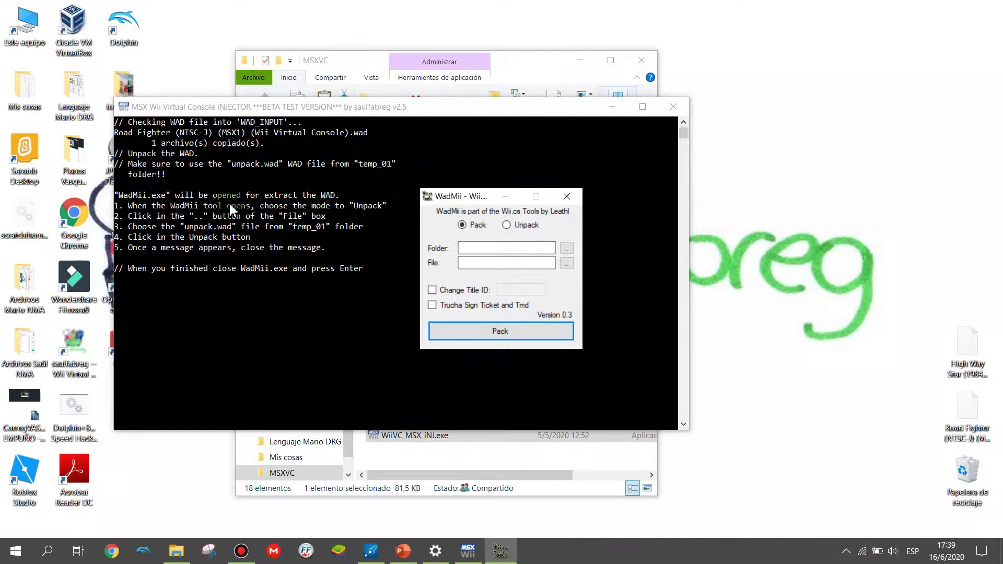
click(520, 225)
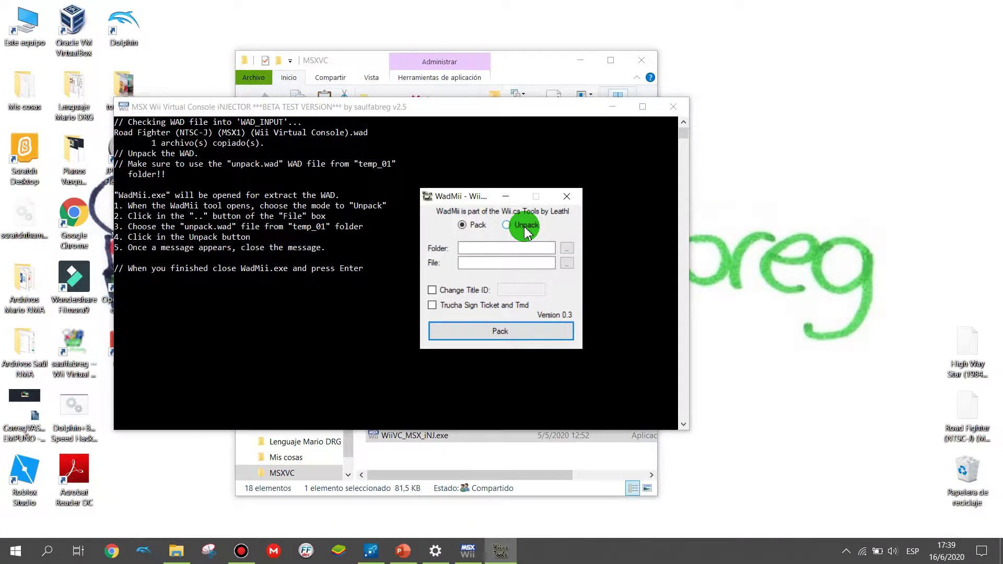
click(522, 226)
click(454, 201)
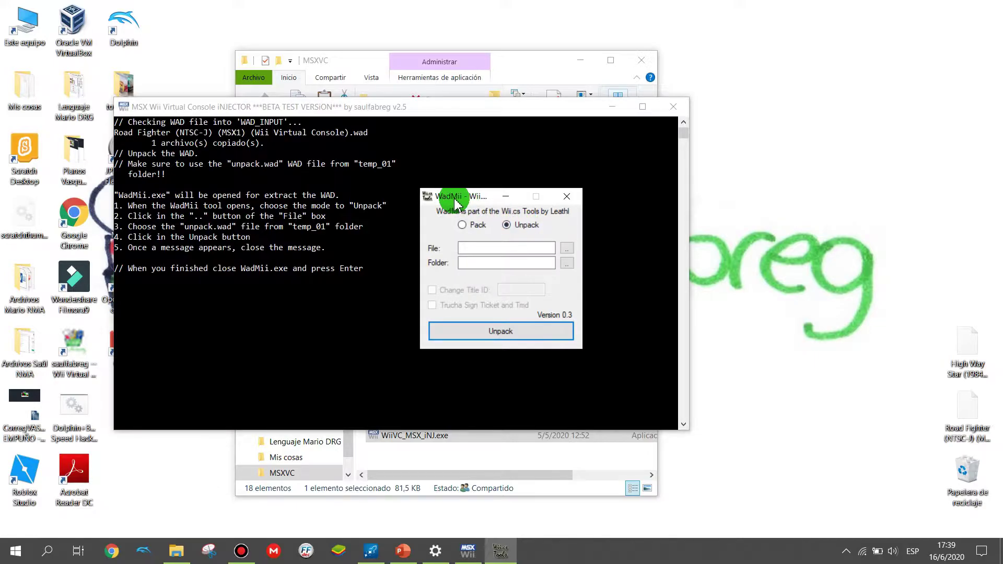
Choose Desktop > MSXVC > temp_01 > unpack.wad as the file to unpack
click(567, 249)
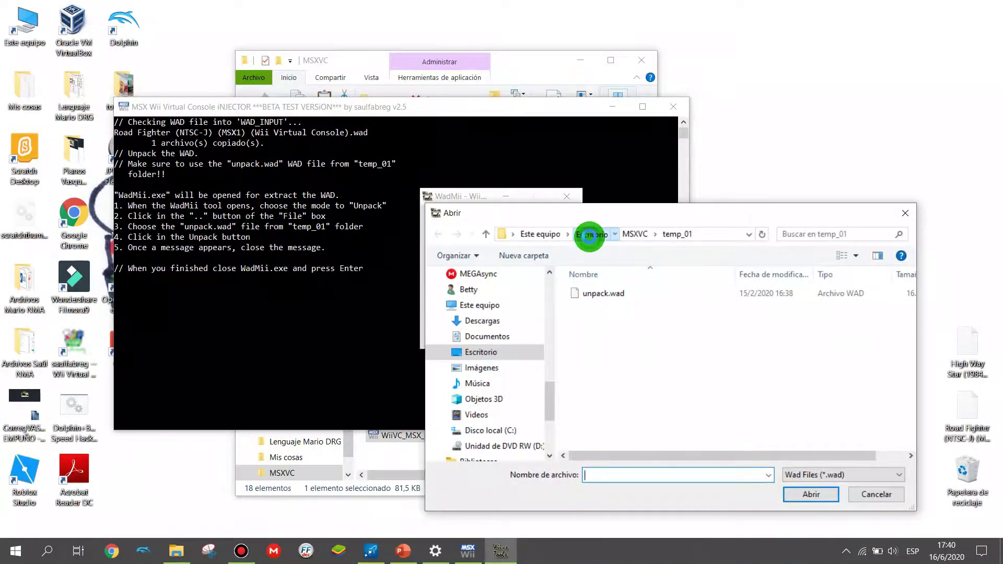
click(589, 234)
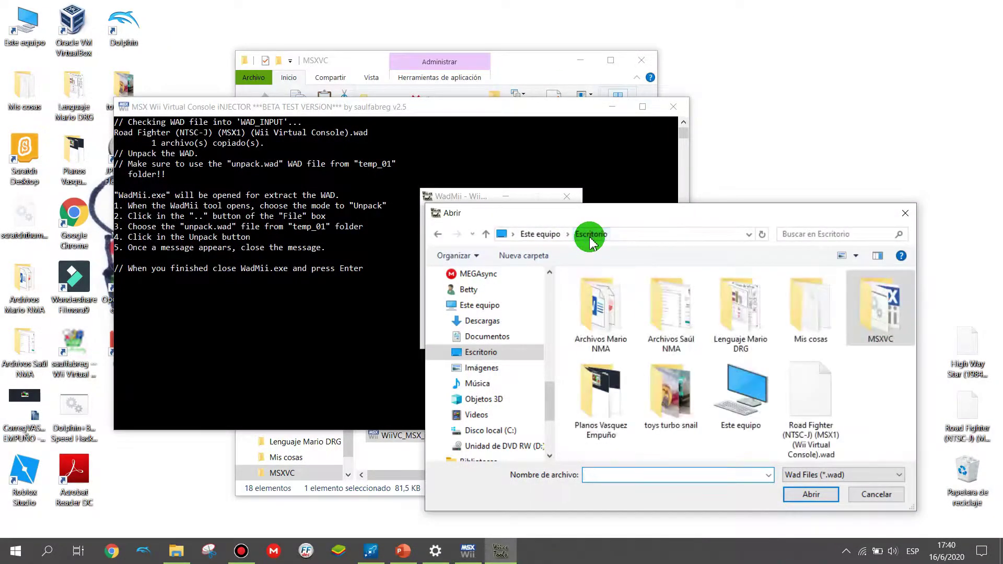
double_click(870, 302)
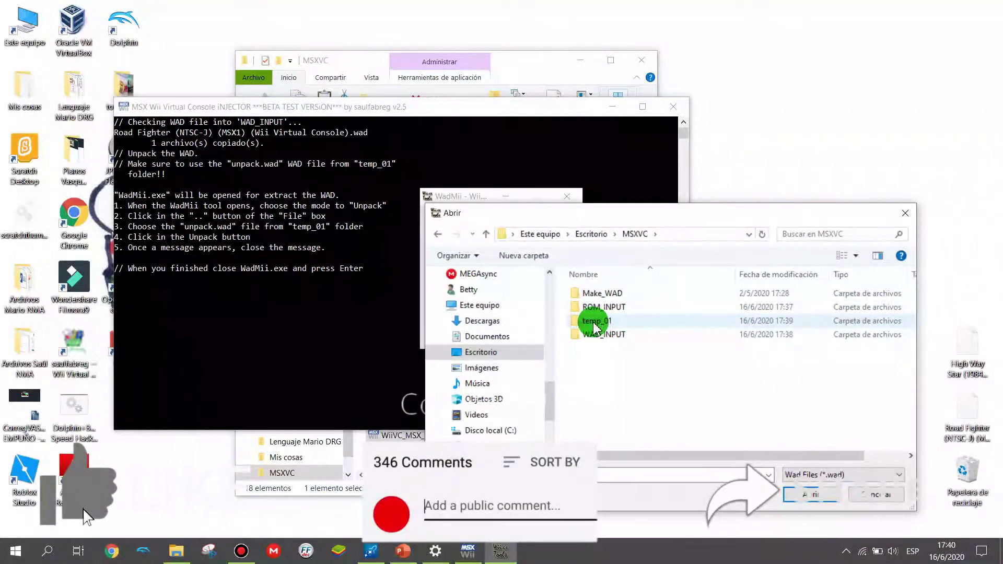
click(608, 326)
double_click(607, 326)
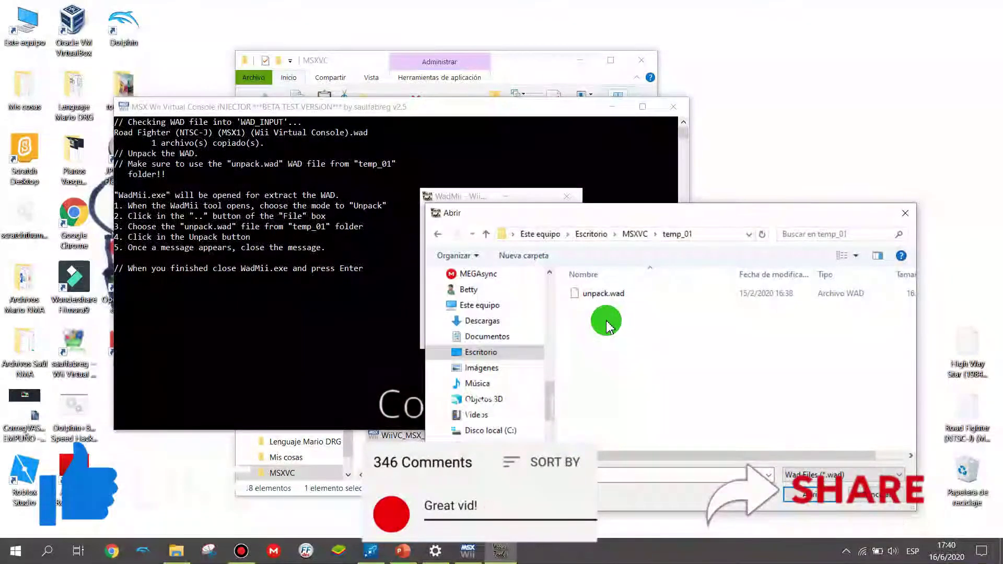
click(601, 293)
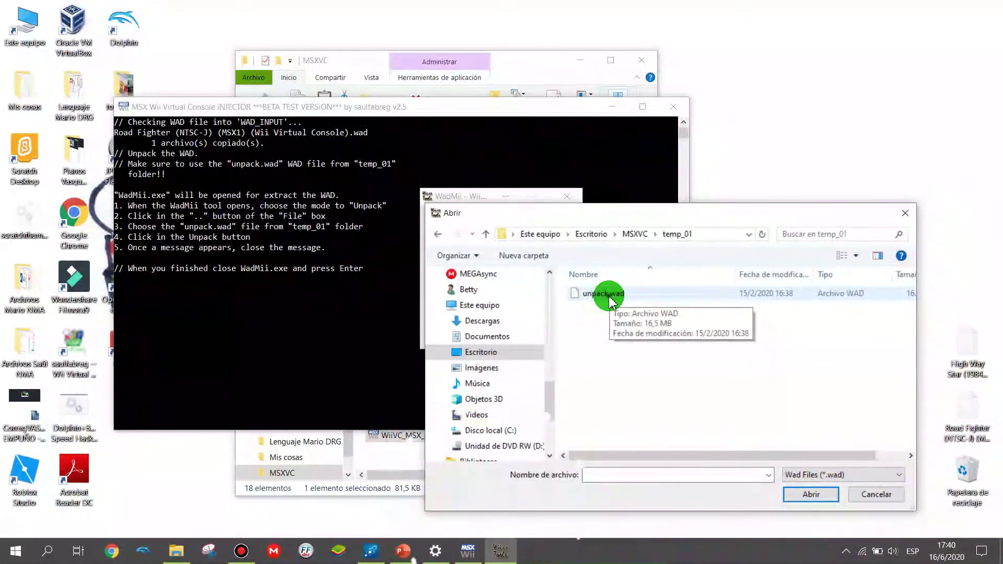
click(612, 303)
double_click(610, 303)
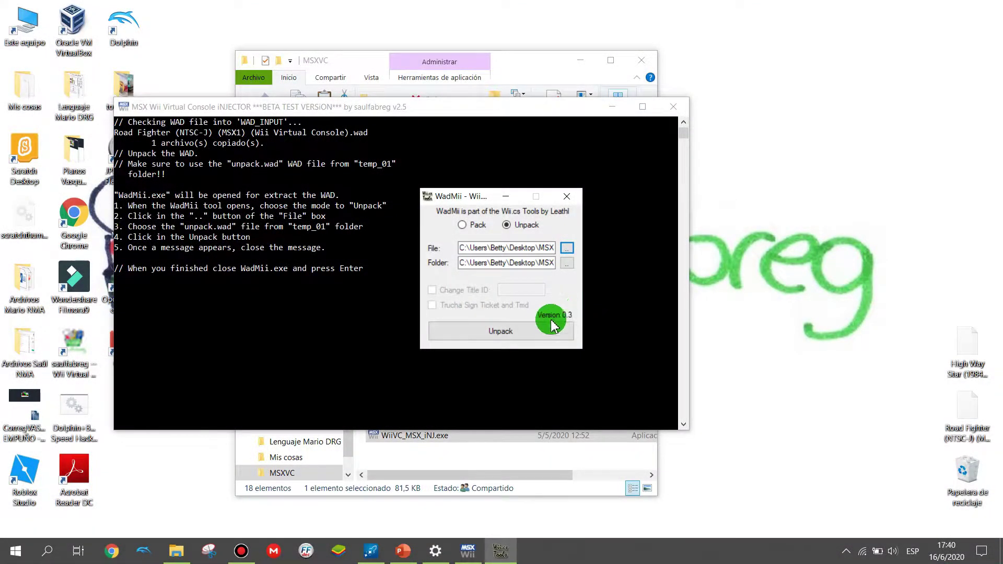
Unpack the WAD, acknowledge the success message and close WadMii
click(492, 339)
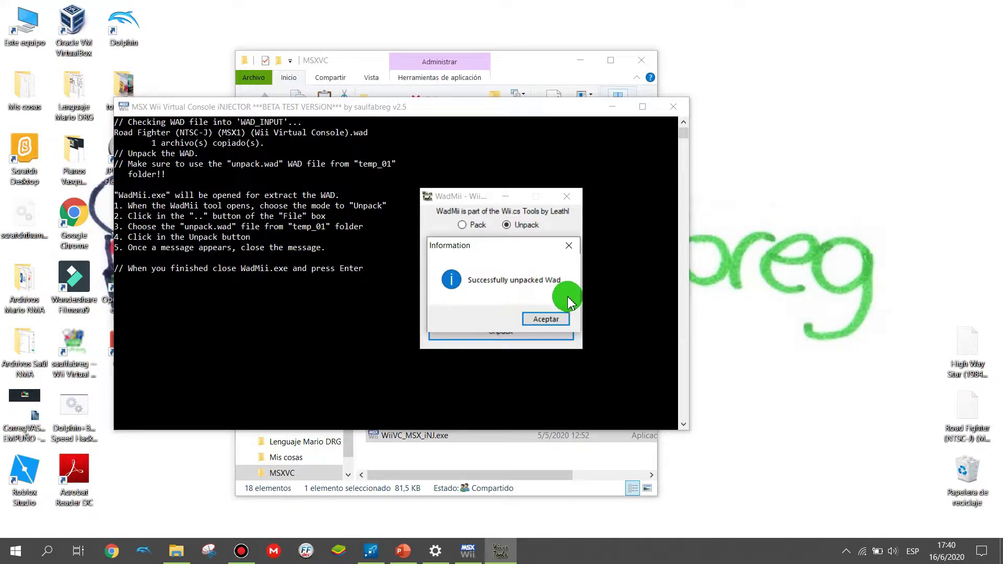
click(546, 319)
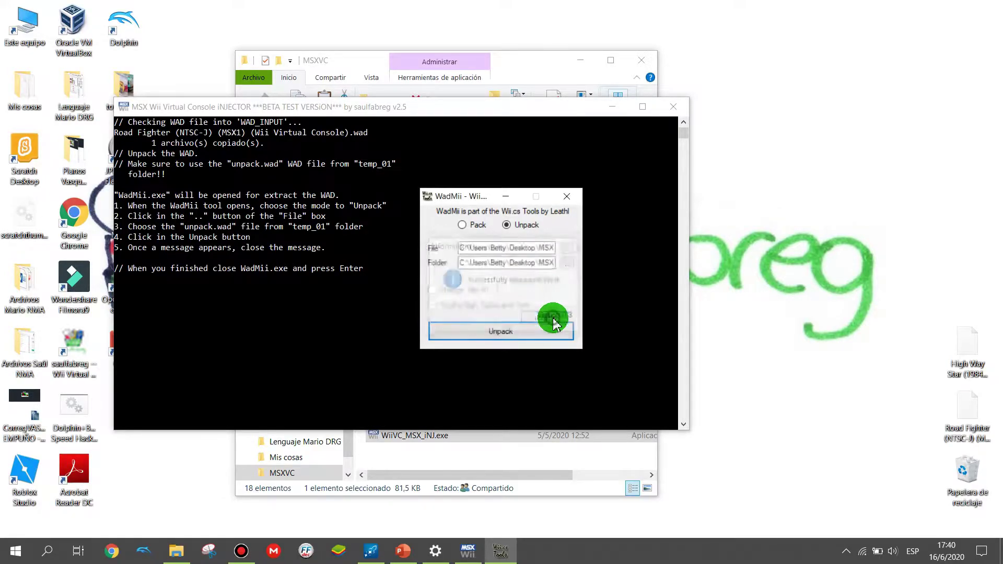
click(566, 196)
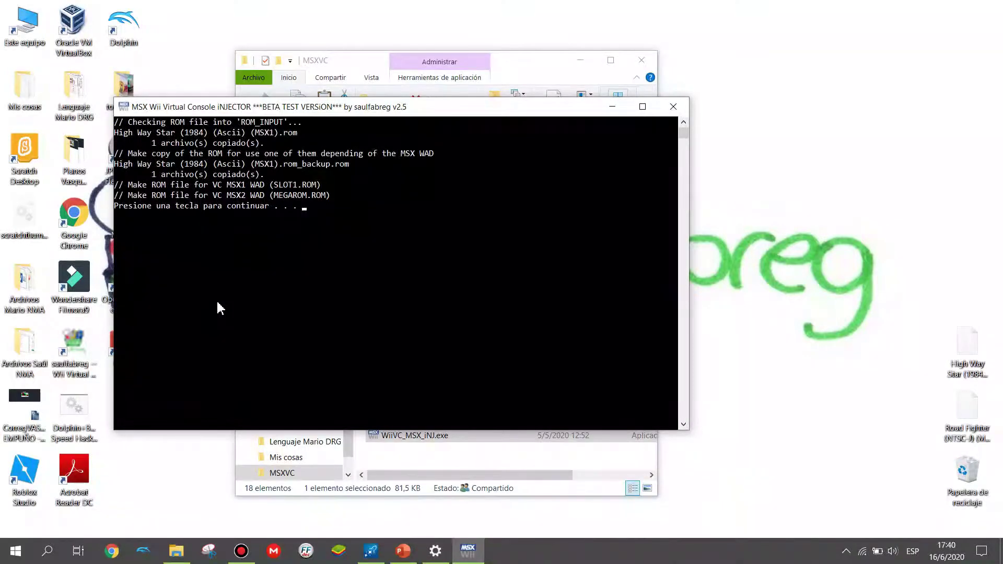
Answer Y to inject the High Way Star ROM into 5.app's SLOT1.ROM, then start packing the new 5.app
click(292, 106)
key(Return)
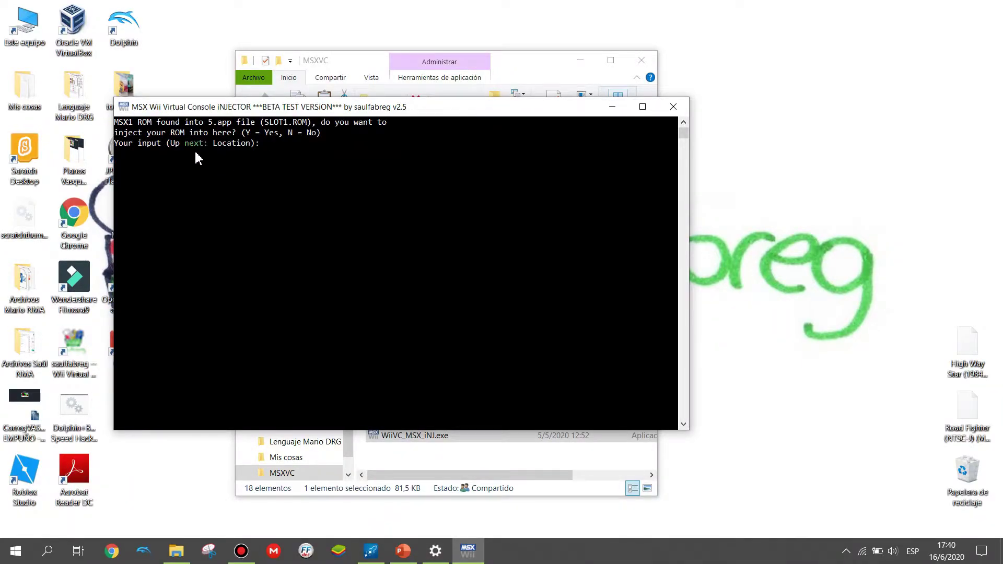
drag(161, 109, 200, 113)
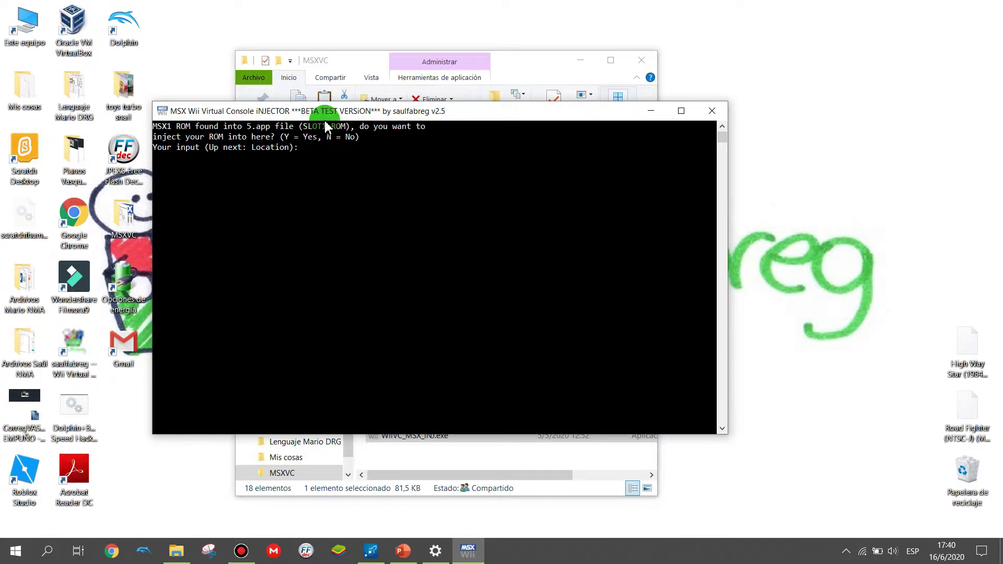
drag(346, 113, 391, 132)
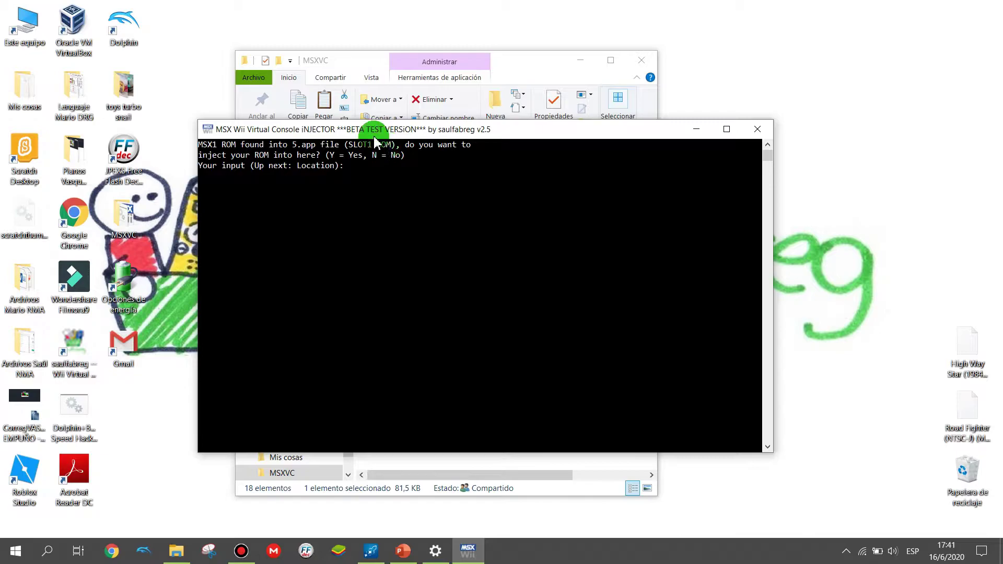
mouse_move(368, 134)
mouse_down()
mouse_move(384, 145)
mouse_move(362, 137)
mouse_up()
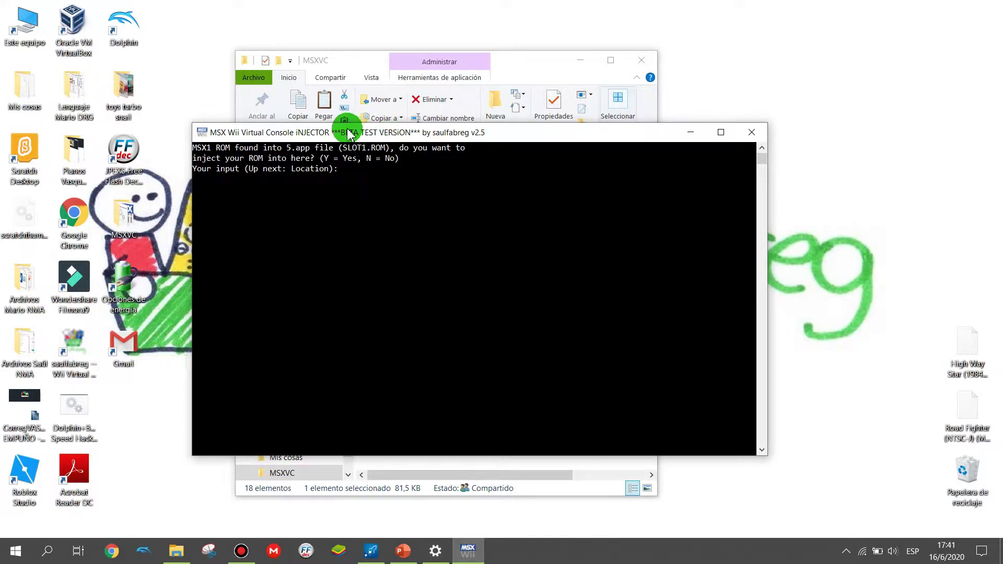
drag(349, 135, 350, 114)
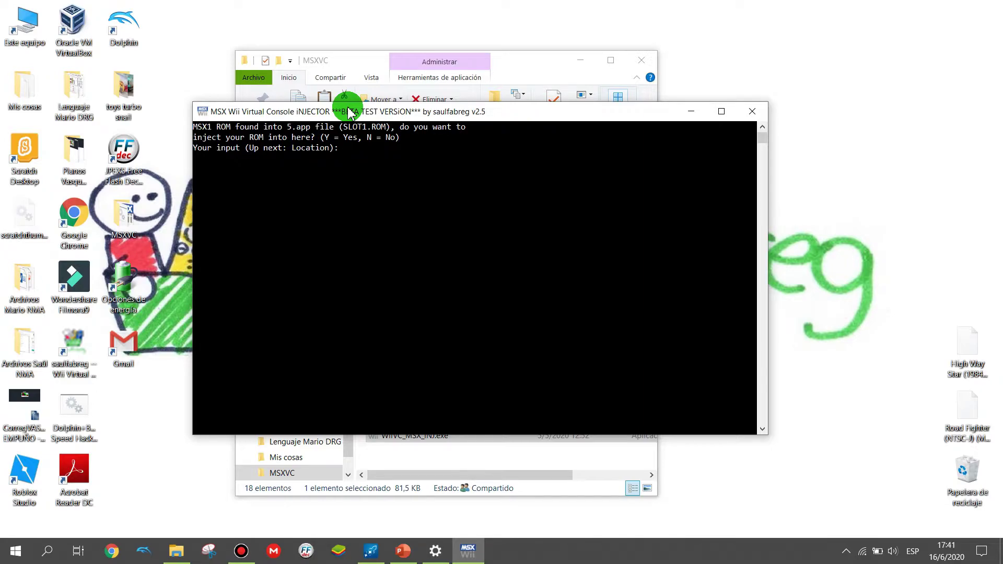
key(y)
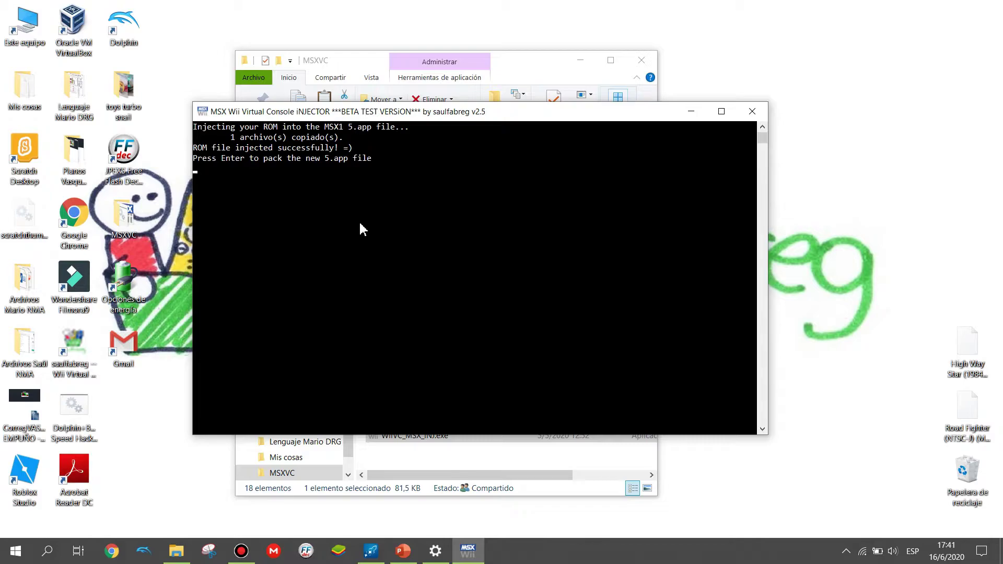
key(Return)
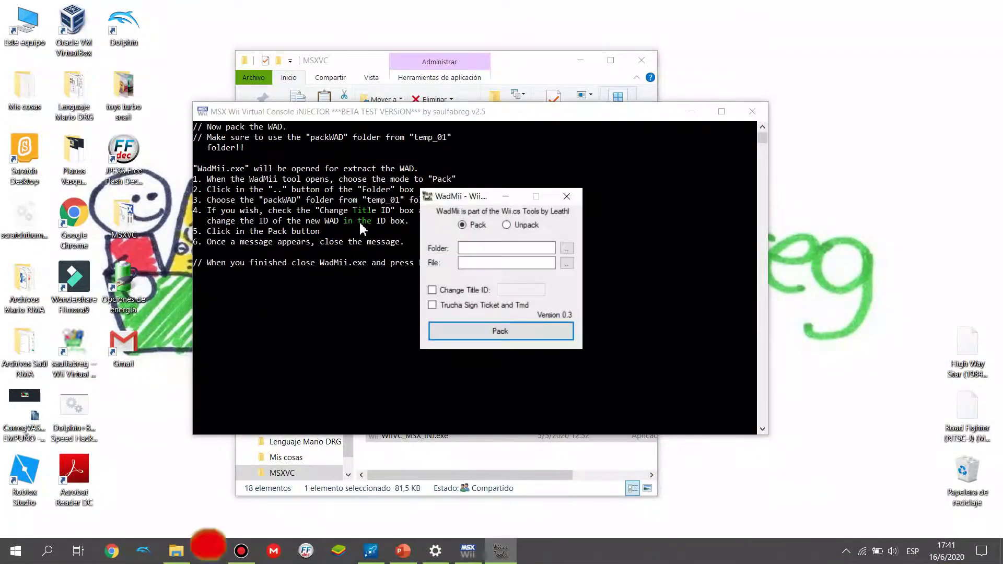
Put WadMii in Pack mode and choose MSXVC > temp_01 > packWAD as the folder to pack
click(458, 212)
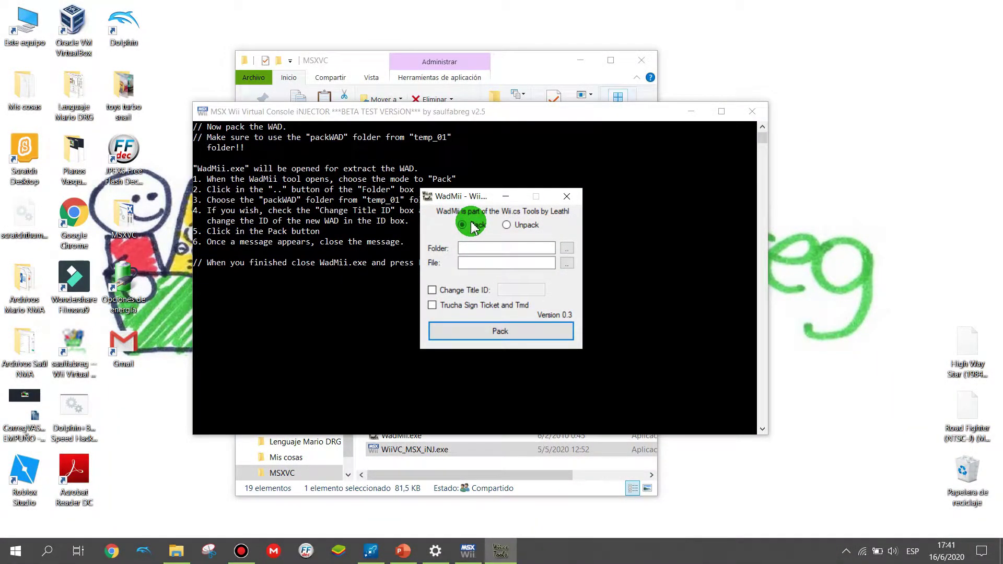
click(567, 248)
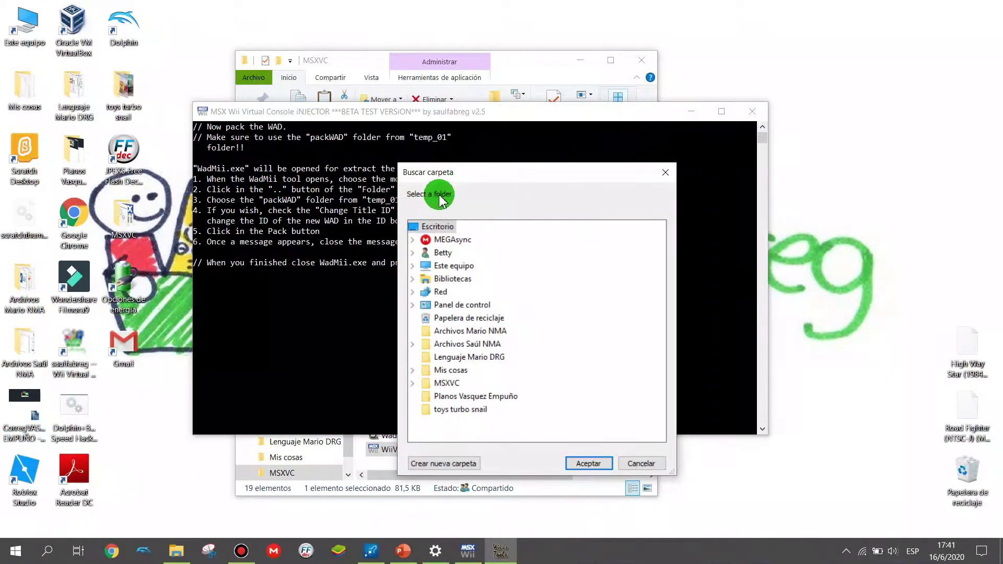
drag(439, 180, 474, 210)
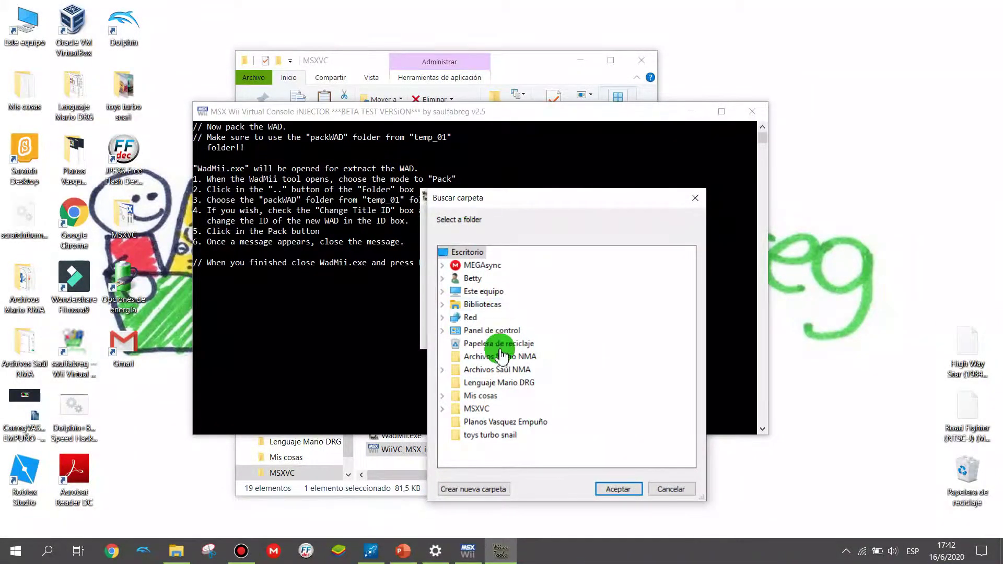
double_click(477, 410)
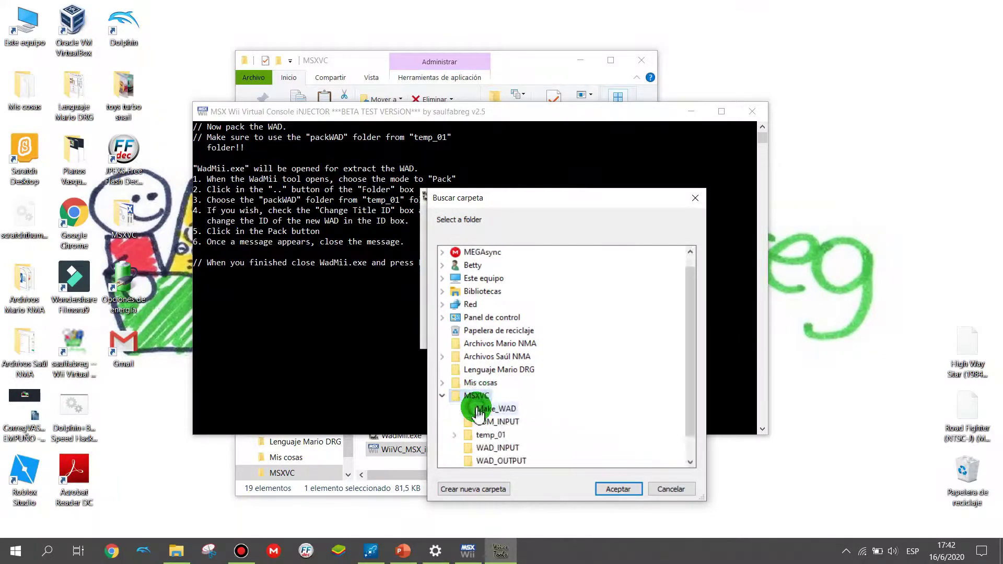
double_click(494, 410)
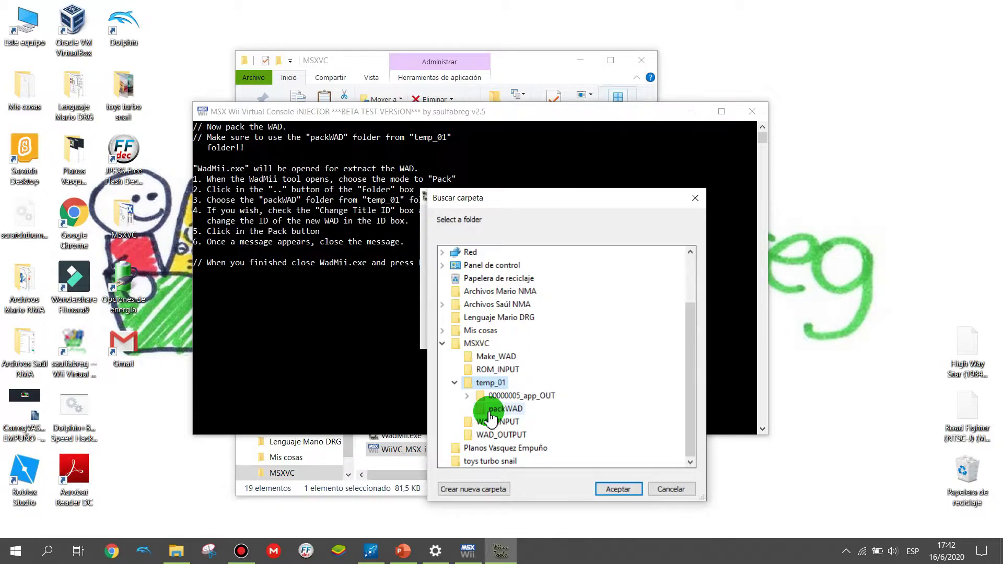
click(492, 412)
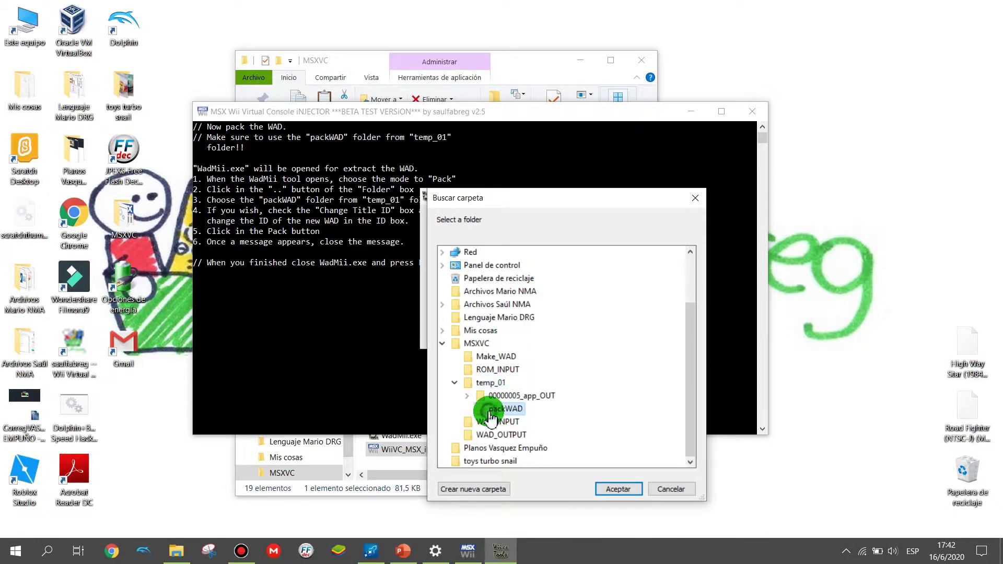
click(625, 487)
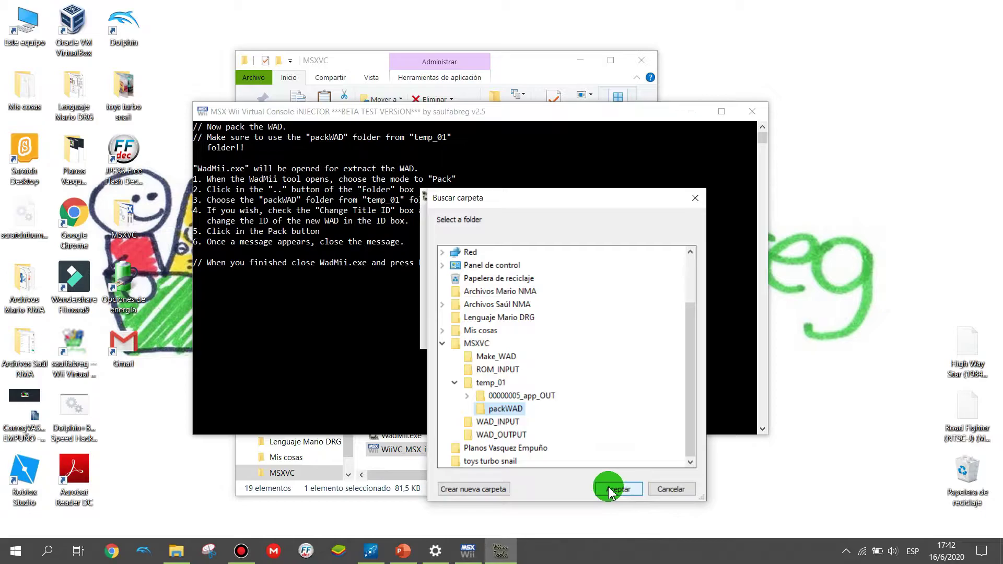
click(532, 266)
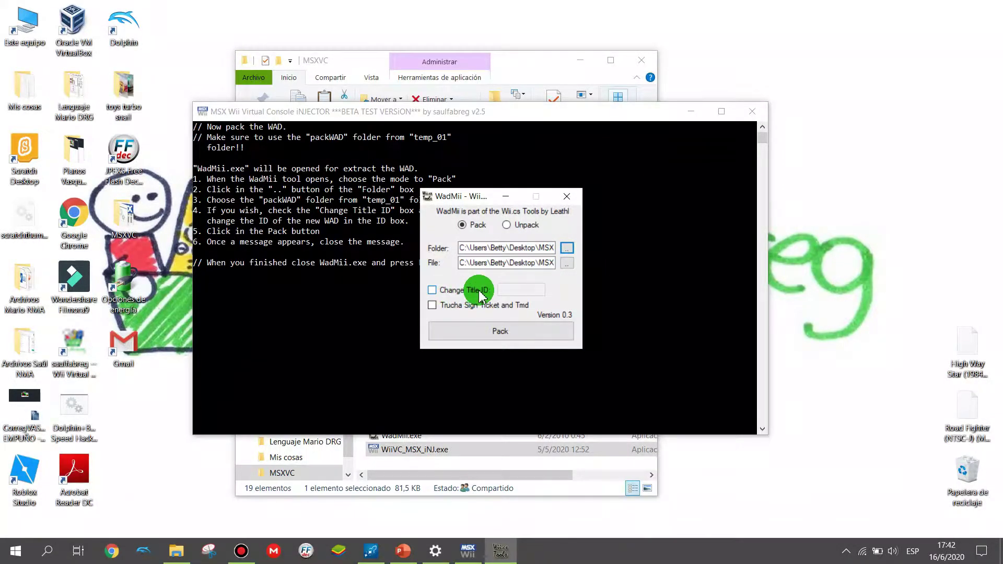
Tick Change Title ID and enter XY7J as the new title ID
click(449, 294)
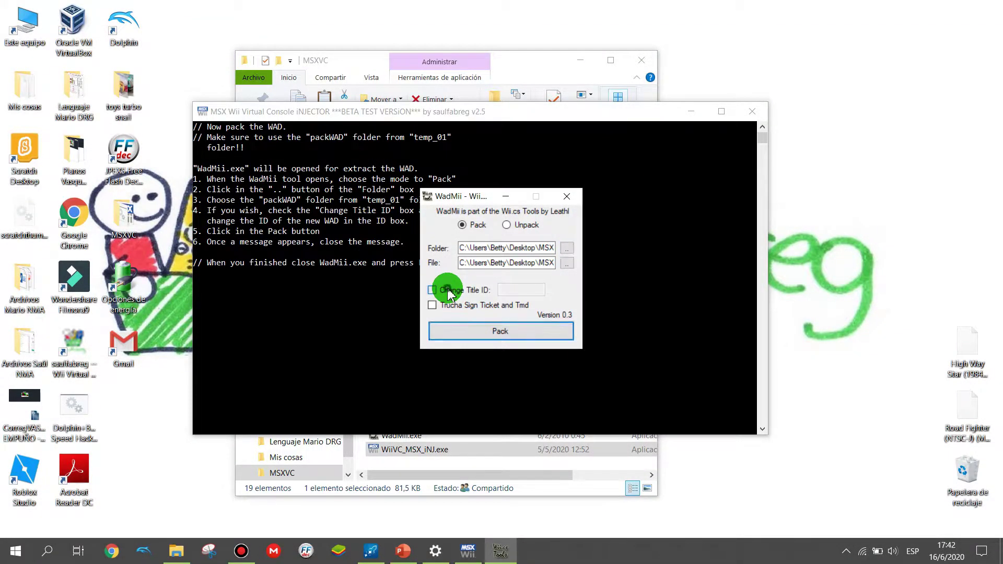
click(522, 287)
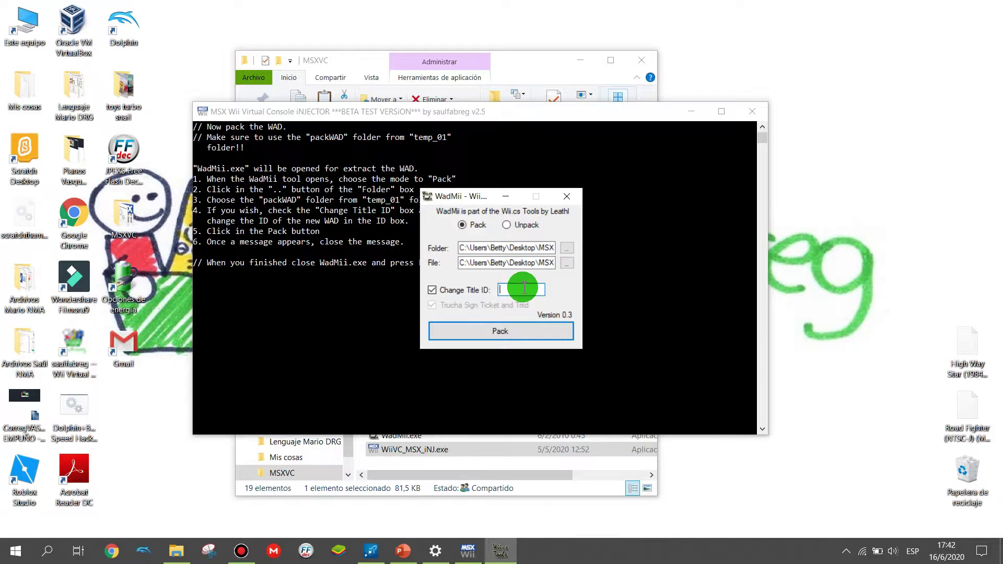
text(X)
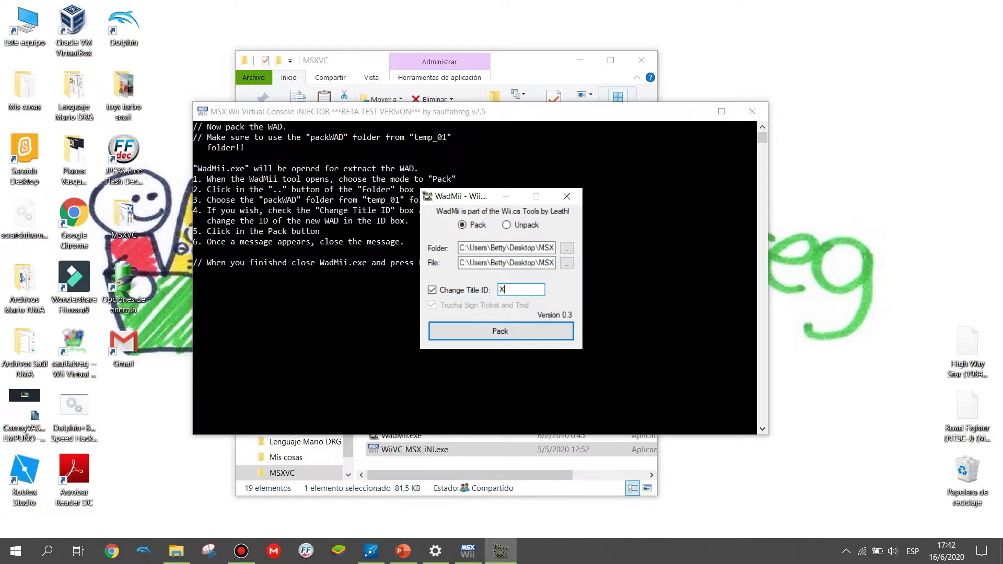
text(Y7)
click(523, 289)
click(519, 289)
click(517, 290)
Pack the folder into the new WAD, dismiss the success message and close WadMii
click(524, 331)
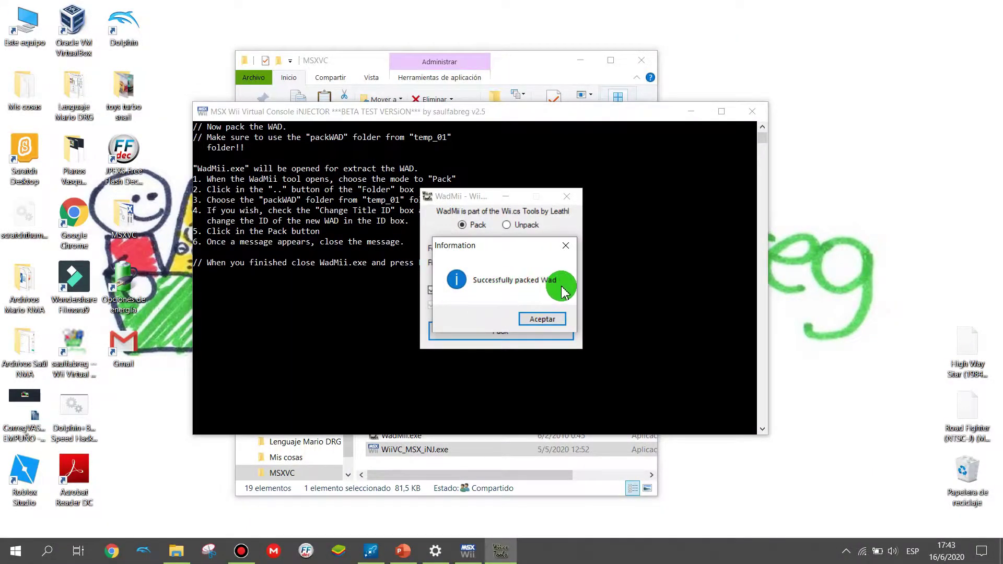
click(542, 319)
click(567, 196)
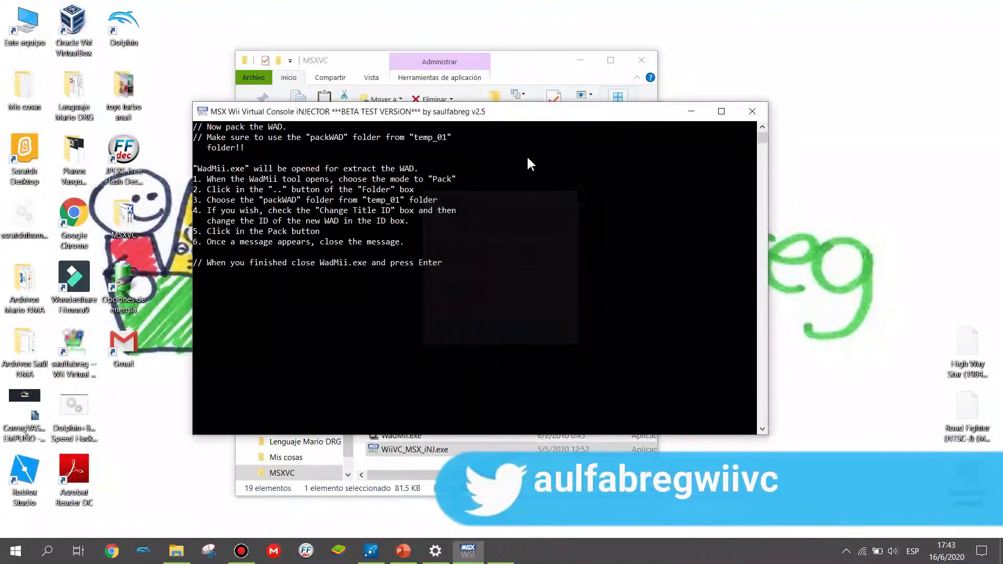
Resume the injector after WadMii finishes and answer 'y' to make the output WAD region free
click(498, 117)
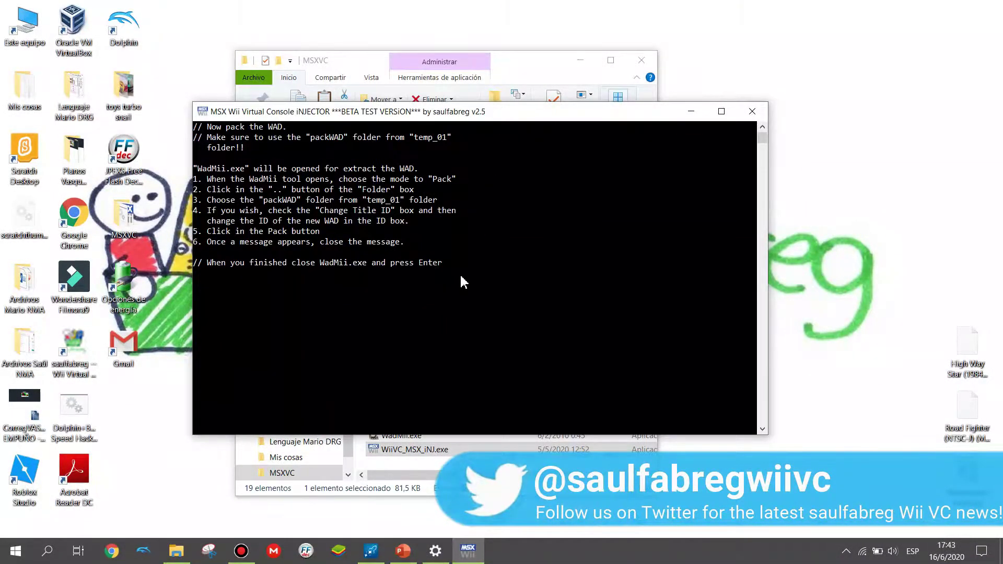
key(Return)
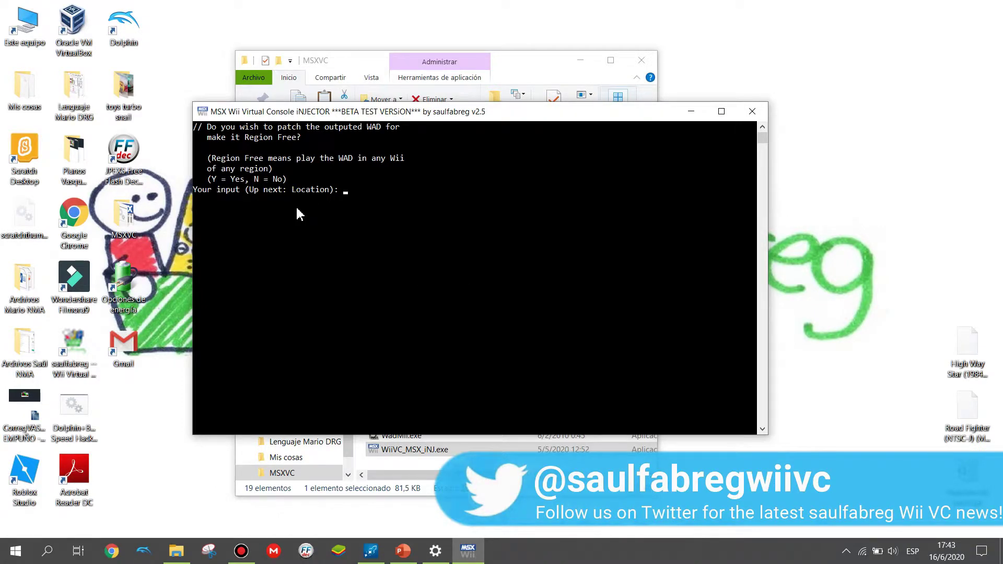
click(320, 130)
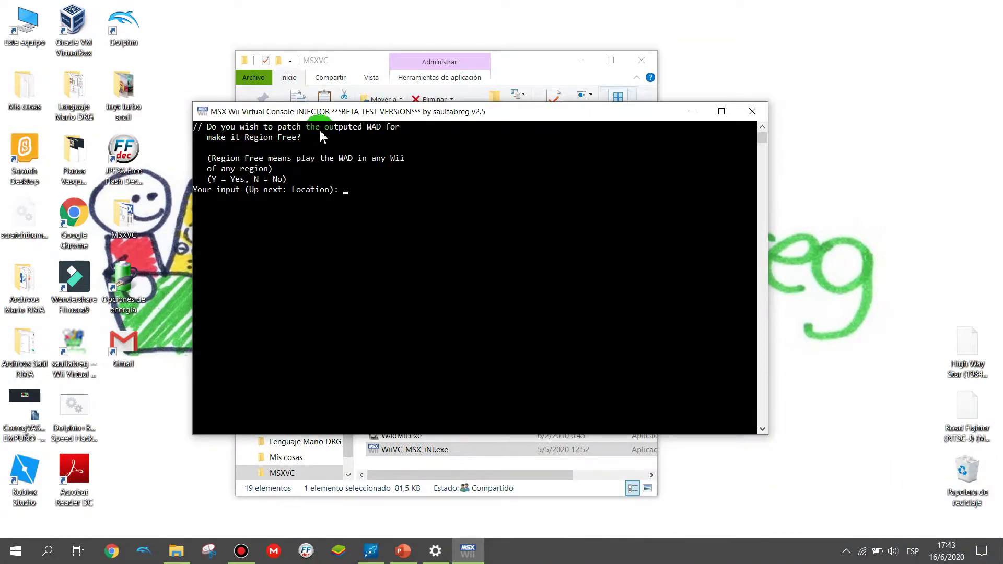
drag(418, 117, 430, 135)
click(283, 183)
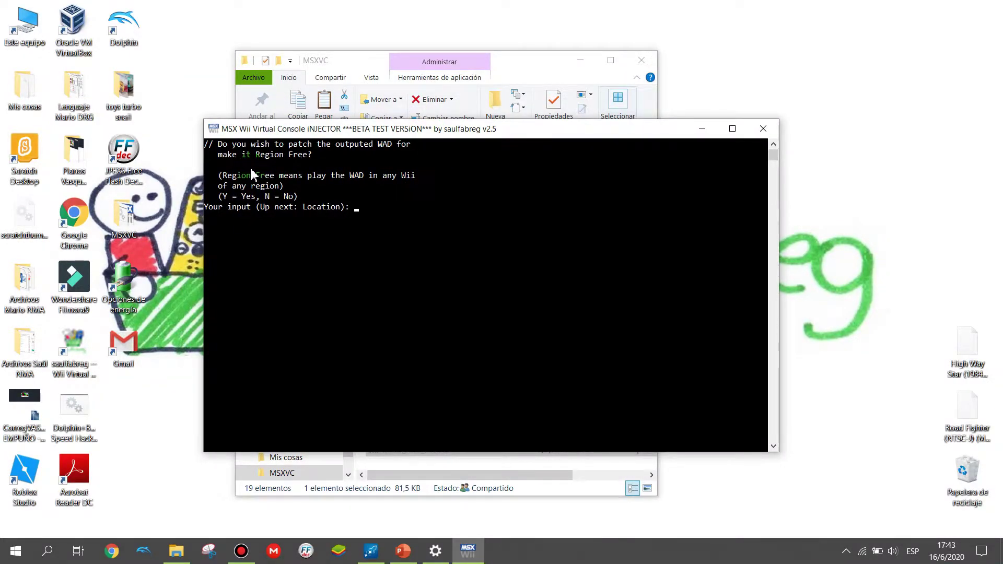
drag(361, 130, 355, 84)
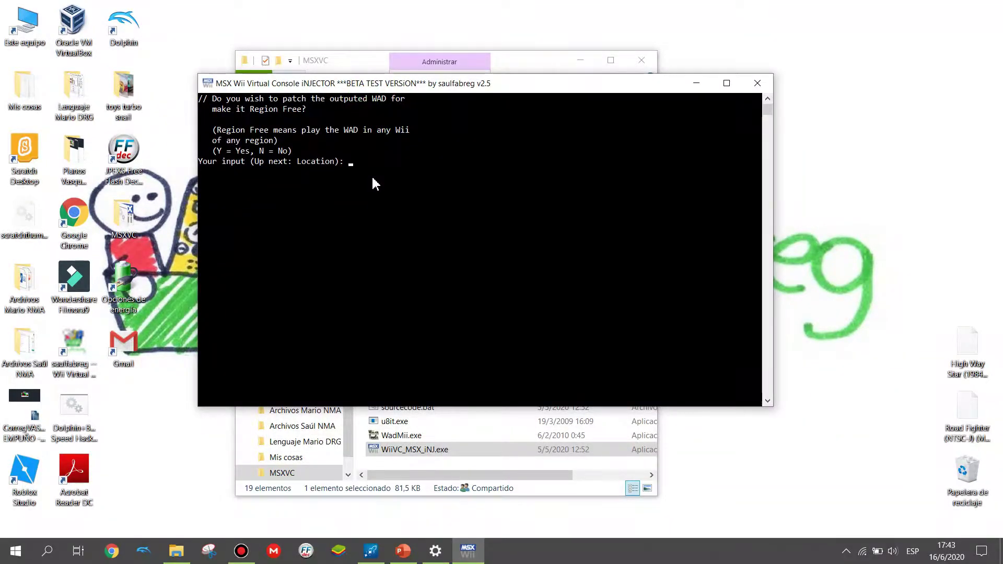
click(339, 96)
drag(337, 83, 353, 125)
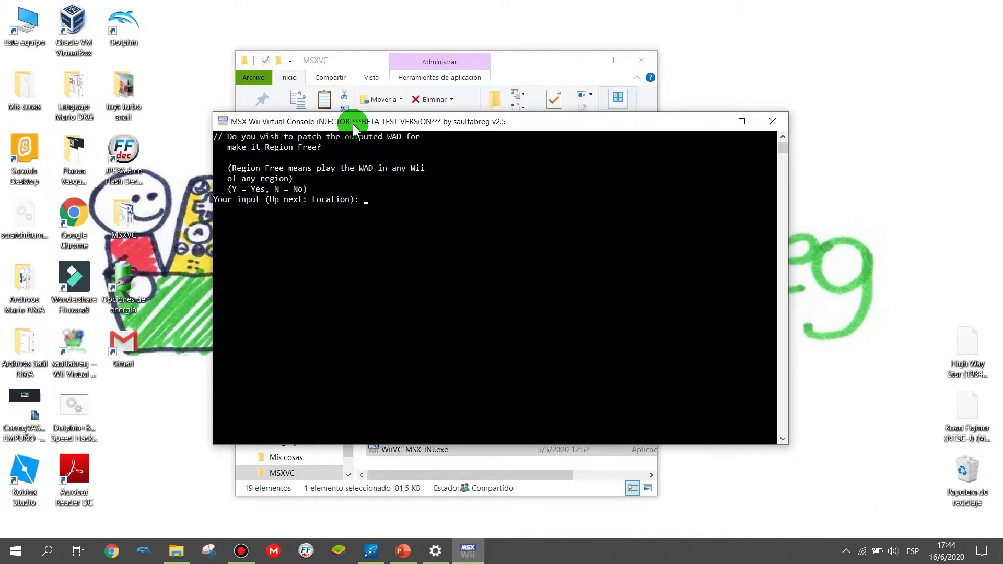
text(y)
key(Return)
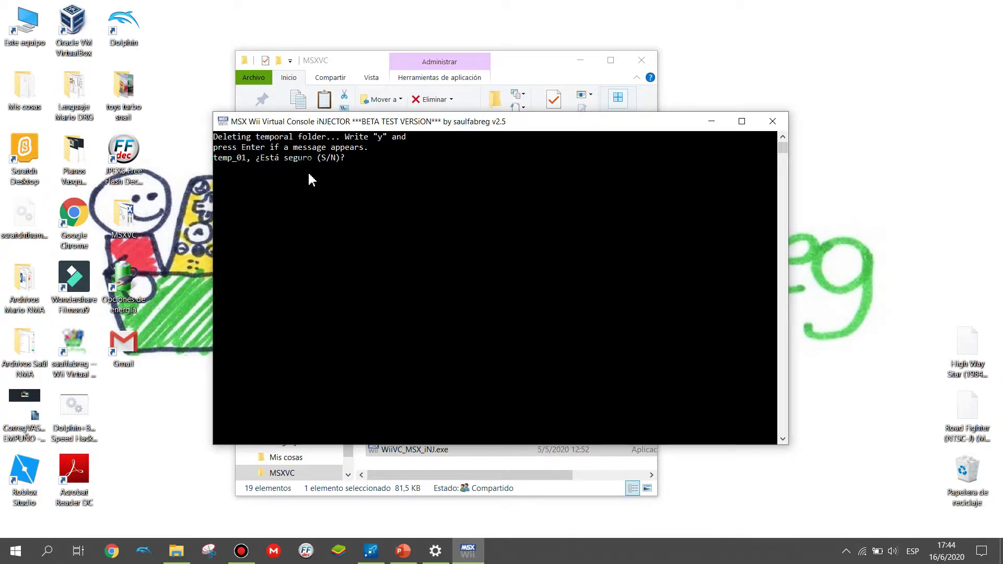
Answer 's' to the '¿Está seguro (S/N)?' prompt so the temp_01 folder is deleted
text(s)
key(Return)
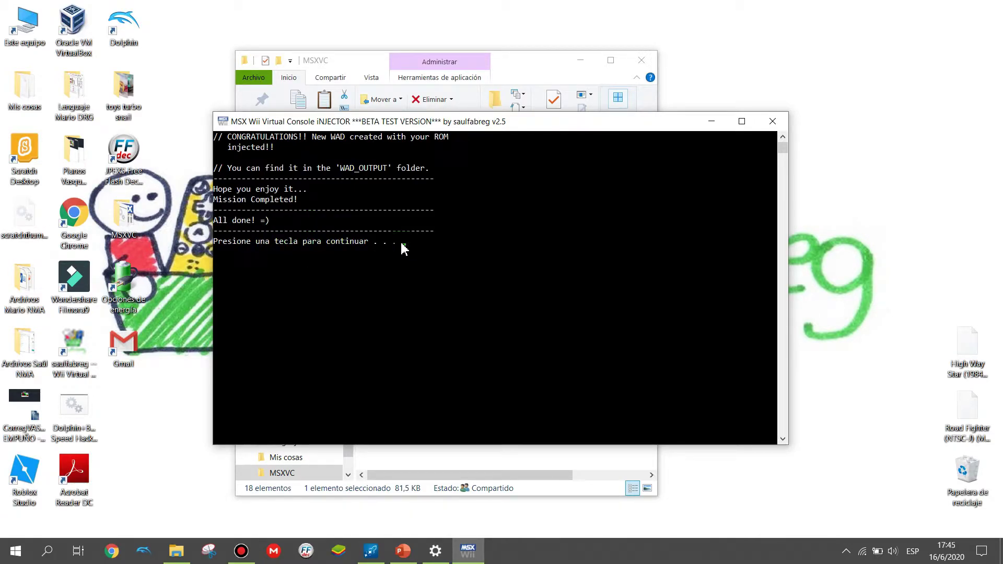
Close the finished injector and open WAD_OUTPUT to reveal output_regFree.wad
key(Return)
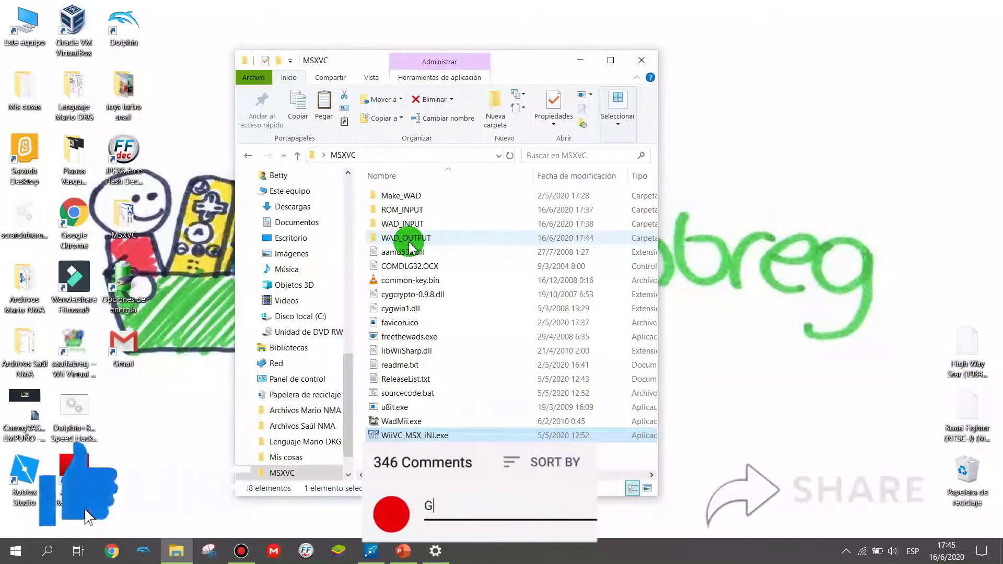
click(424, 243)
double_click(425, 240)
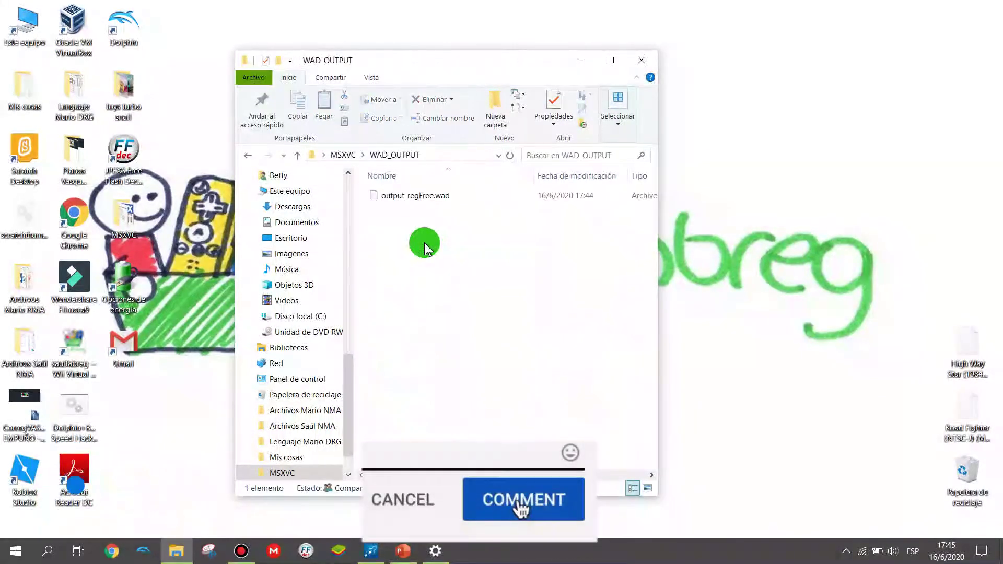